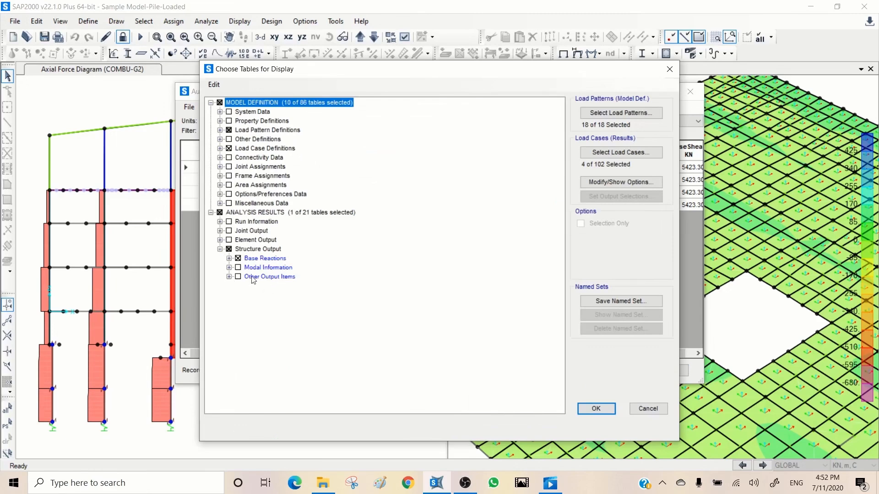
- Clear all model definition and analysis result tables, select only the four Modal Information tables, and add them to the display
{"action": "left_click", "coordinate": [238, 269]}
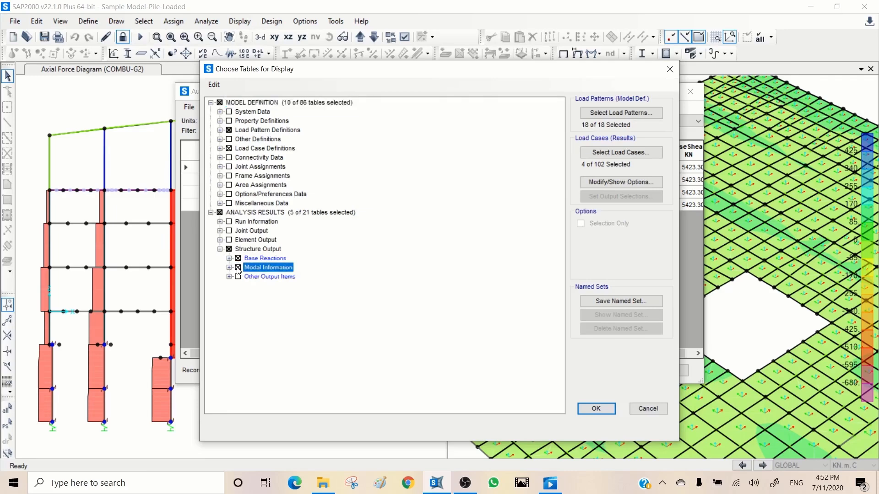
{"action": "left_click", "coordinate": [220, 102]}
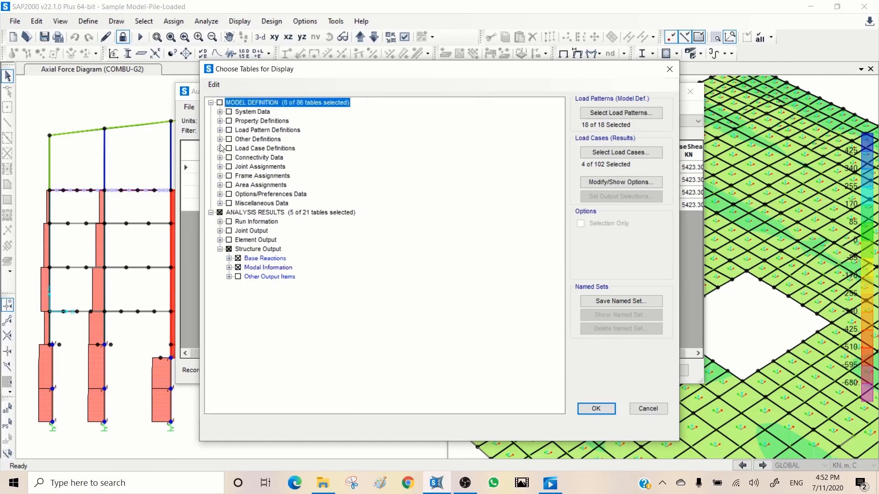
{"action": "left_click", "coordinate": [220, 212]}
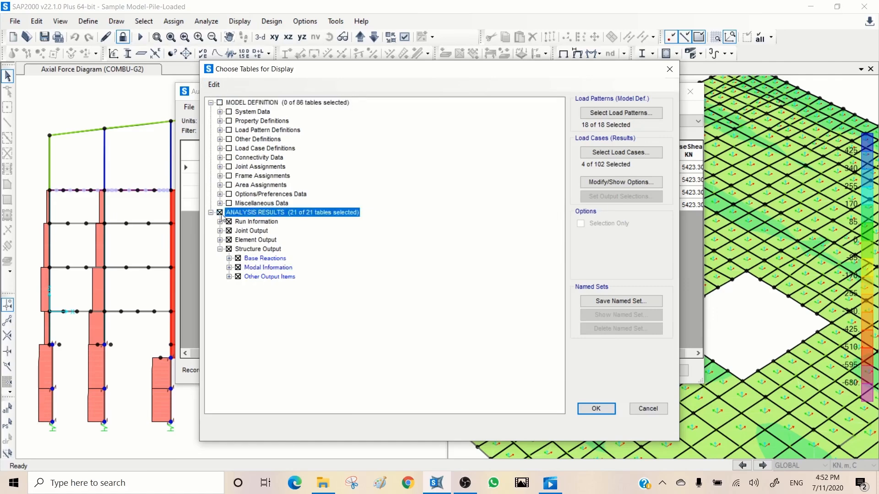
{"action": "left_click", "coordinate": [220, 213]}
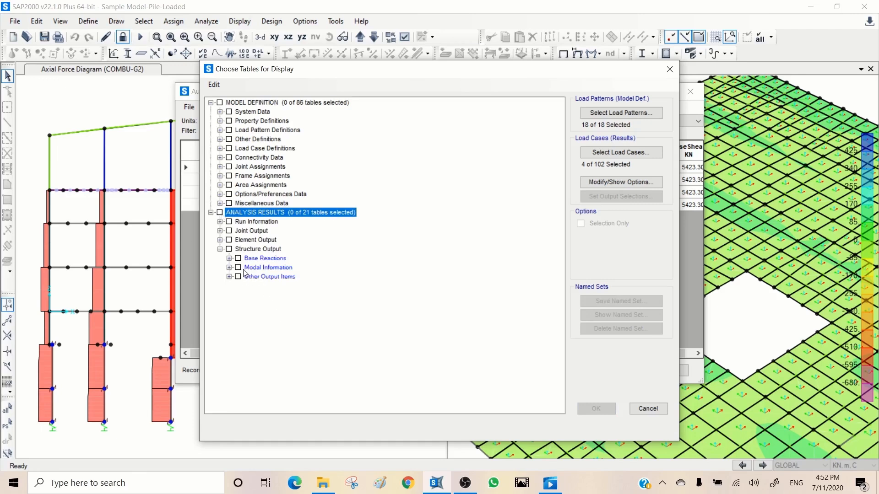
{"action": "left_click", "coordinate": [239, 268]}
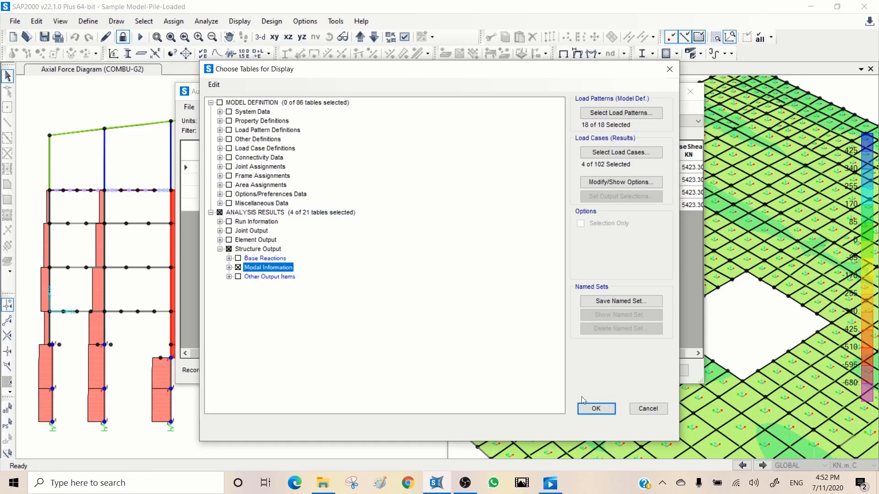
{"action": "left_click", "coordinate": [228, 268]}
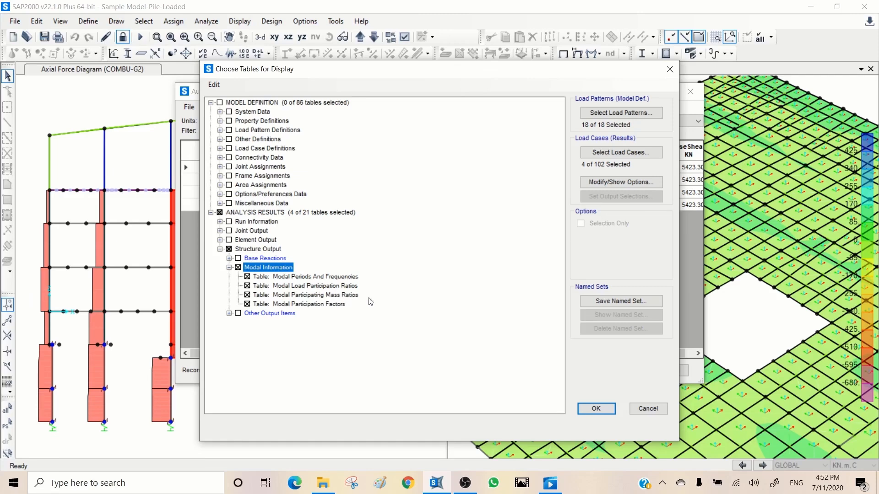
{"action": "left_click", "coordinate": [605, 412]}
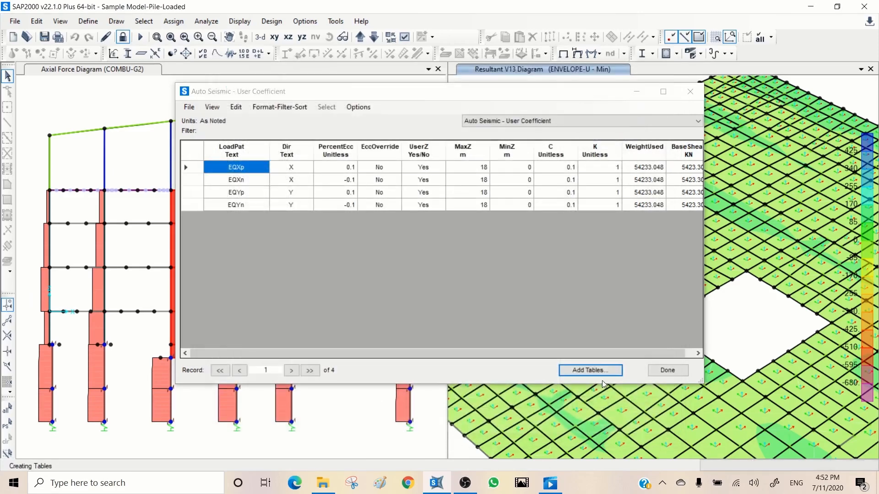
- Examine the Modal Periods And Frequencies and Modal Participating Mass Ratios tables, covering all modes, and close the table window
{"action": "left_click", "coordinate": [516, 121]}
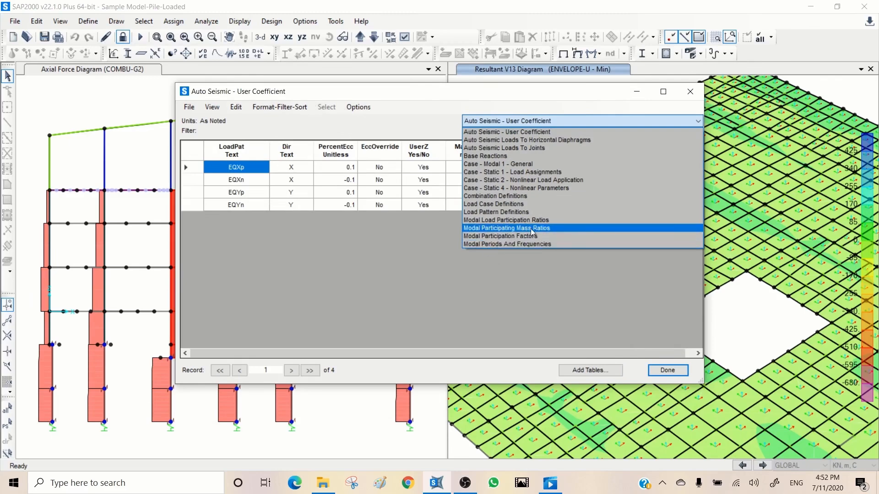
{"action": "left_click", "coordinate": [496, 245]}
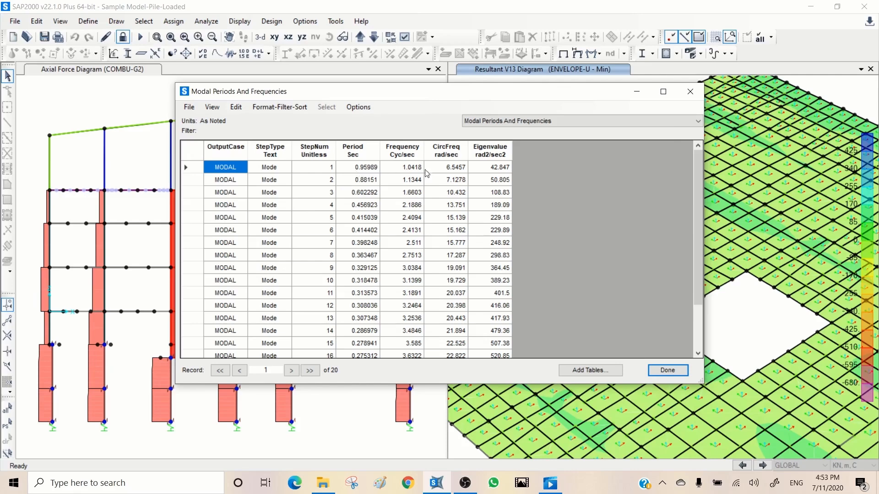
{"action": "left_click", "coordinate": [552, 121]}
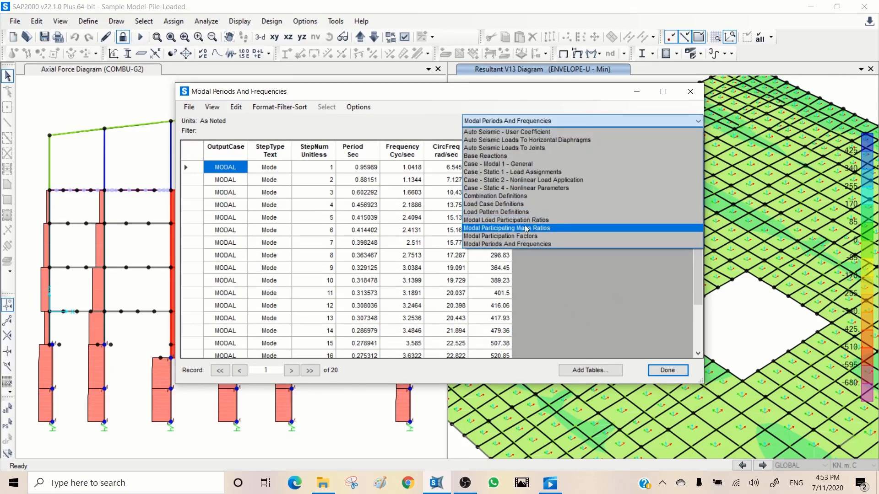
{"action": "left_click", "coordinate": [516, 230]}
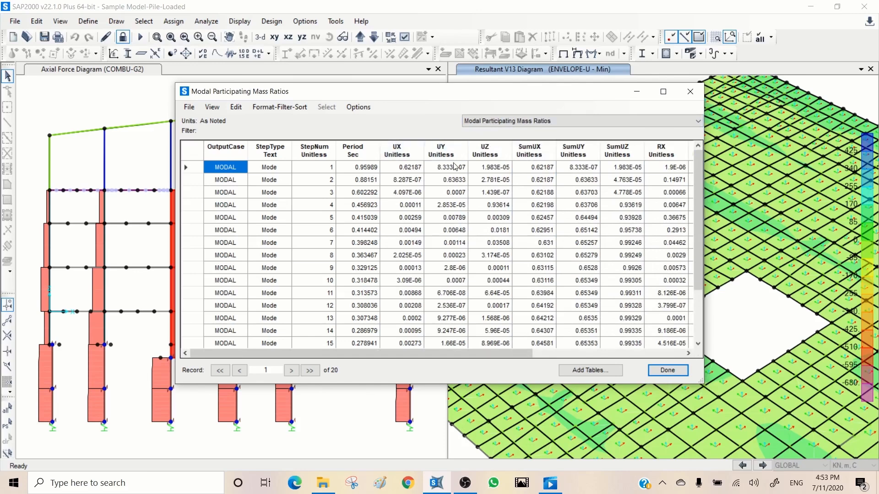
{"action": "mouse_move", "coordinate": [400, 149]}
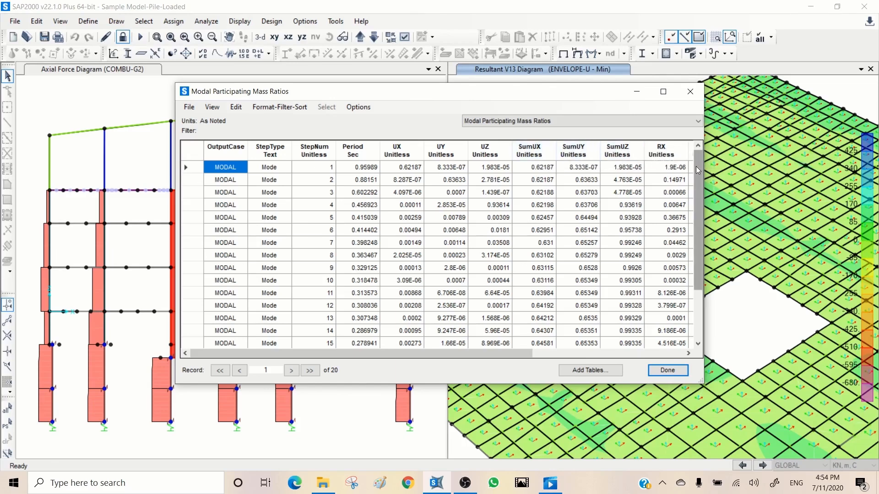
{"action": "scroll", "coordinate": [698, 170], "scroll_direction": "down", "scroll_amount": 2}
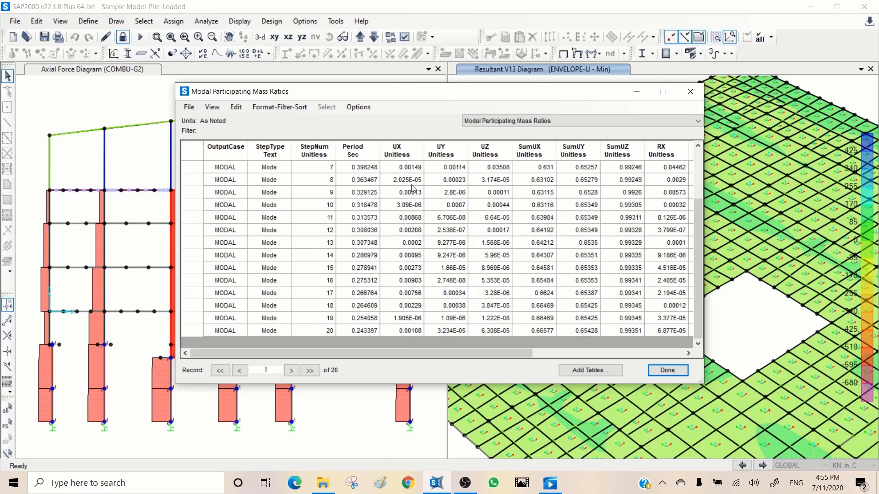
{"action": "left_click_drag", "start_coordinate": [699, 259], "coordinate": [699, 209]}
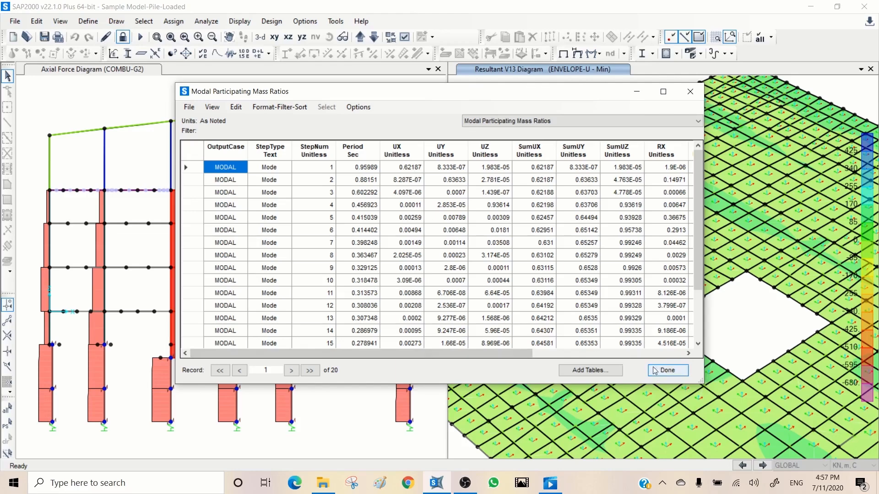
{"action": "left_click", "coordinate": [667, 372]}
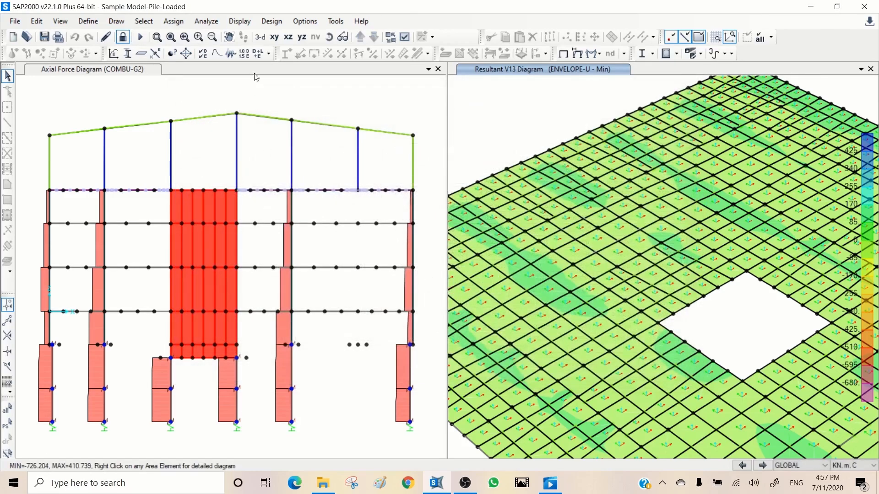
- Display the deformed shape of the MODAL case for mode 1 in the axial force diagram's window
{"action": "left_click", "coordinate": [318, 88]}
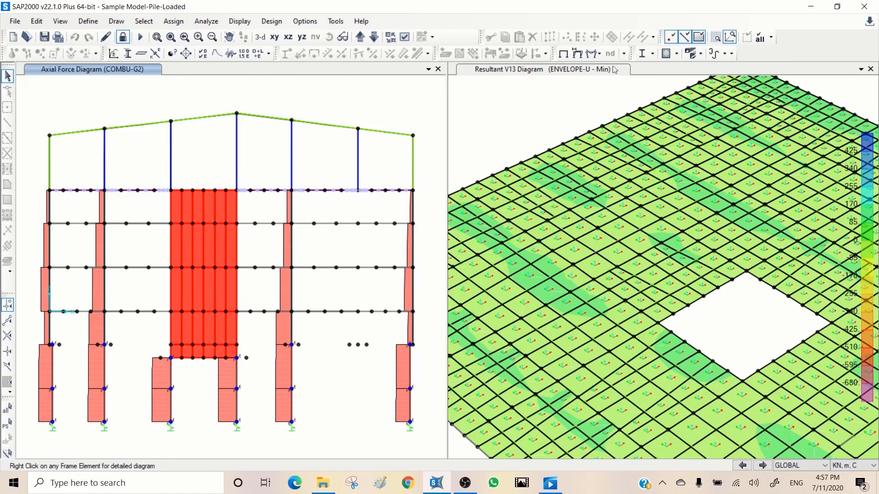
{"action": "left_click", "coordinate": [580, 54]}
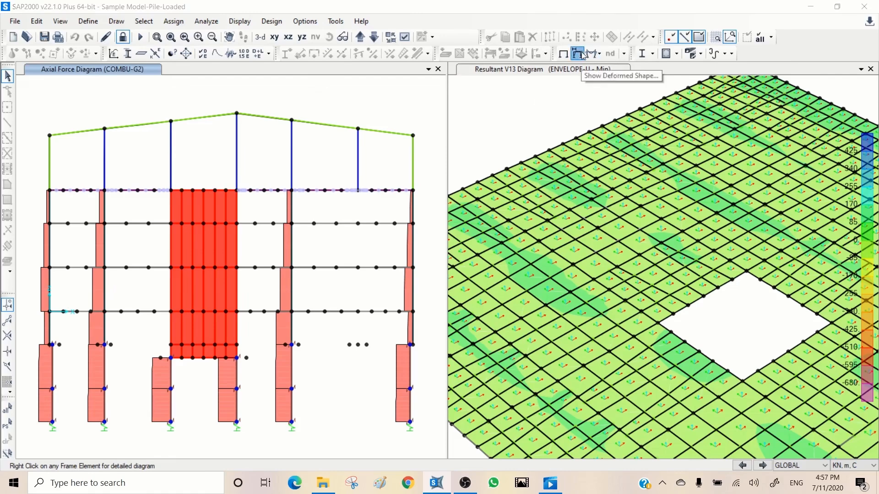
{"action": "left_click", "coordinate": [473, 39]}
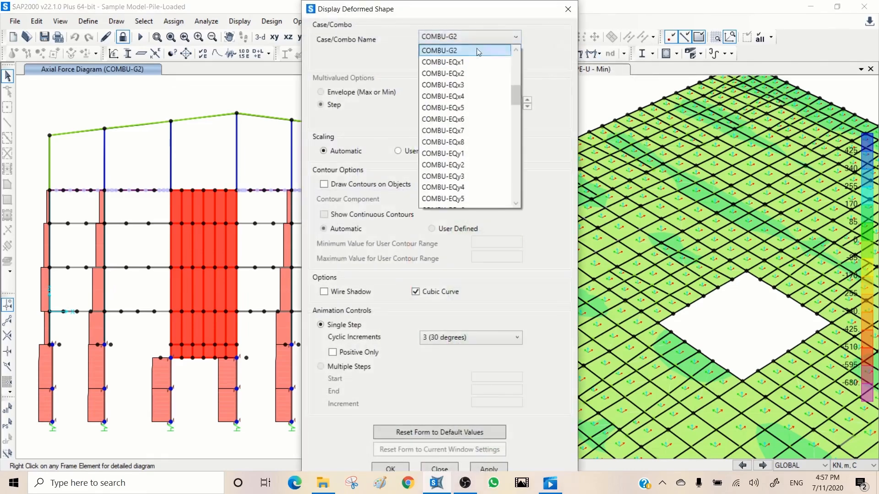
{"action": "scroll", "coordinate": [476, 55], "scroll_direction": "up", "scroll_amount": 7}
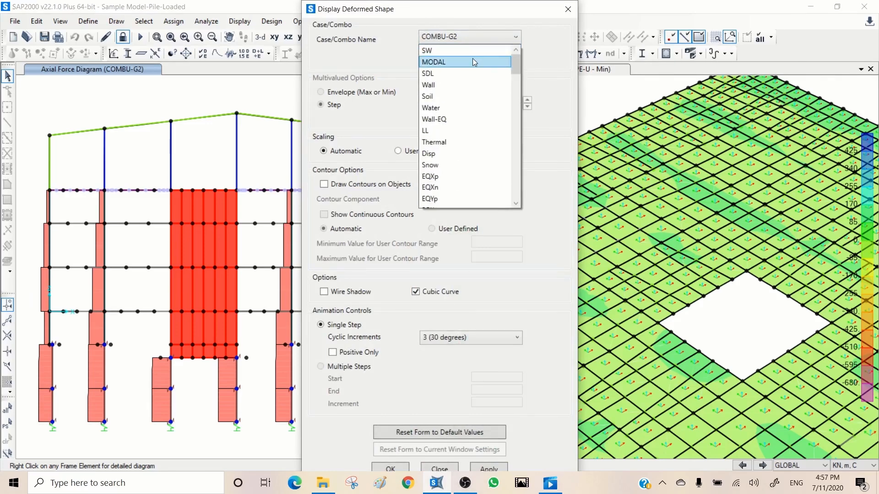
{"action": "left_click", "coordinate": [475, 62]}
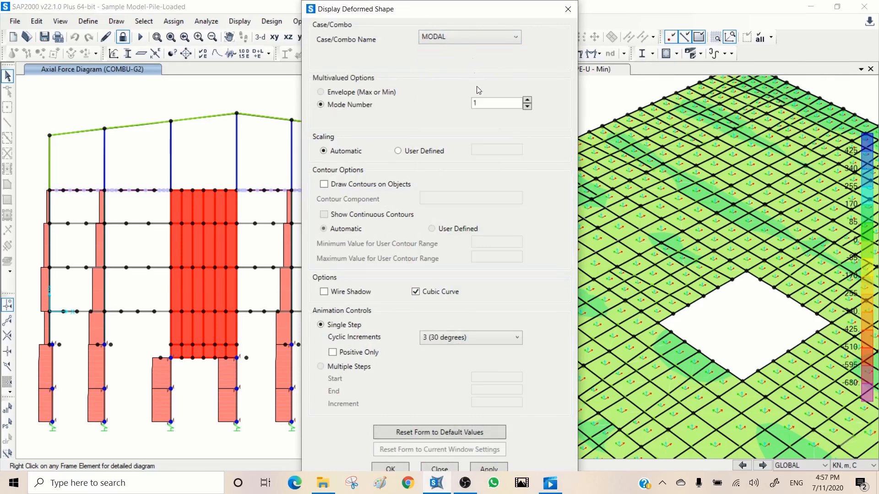
{"action": "left_click", "coordinate": [487, 468]}
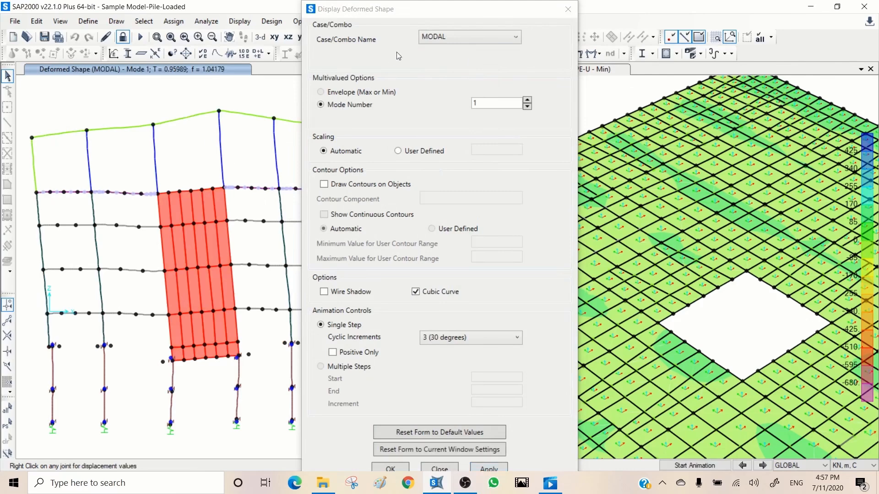
- Show the mode 1 deformed shape in 3D, start its animation, and close the Display Deformed Shape dialog
{"action": "left_click_drag", "start_coordinate": [420, 10], "coordinate": [616, 20]}
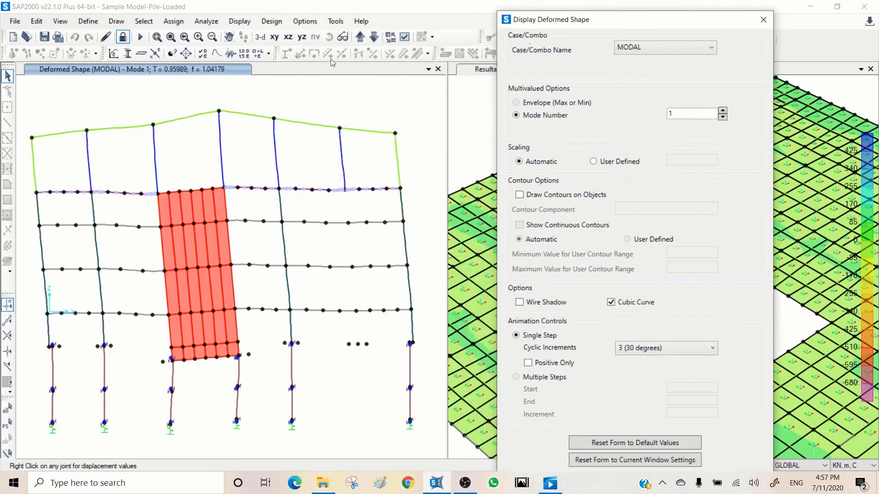
{"action": "left_click", "coordinate": [301, 94]}
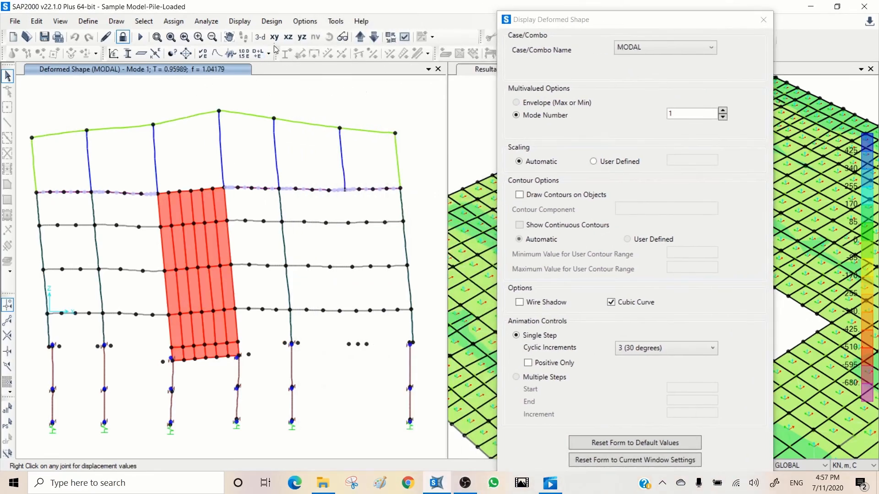
{"action": "left_click", "coordinate": [259, 37]}
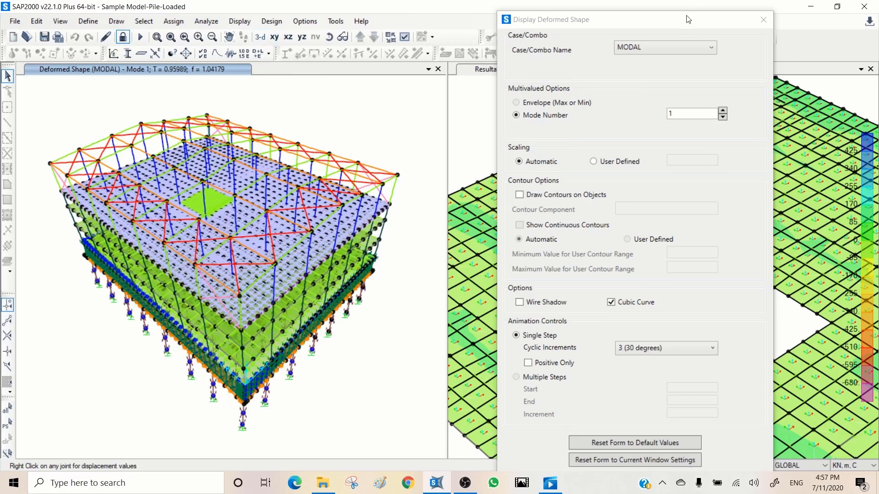
{"action": "left_click_drag", "start_coordinate": [688, 21], "coordinate": [454, 14]}
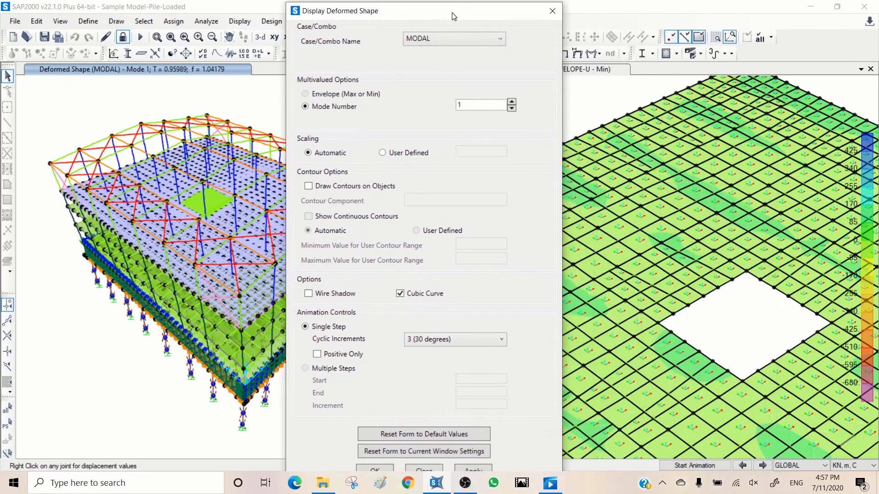
{"action": "left_click", "coordinate": [699, 464]}
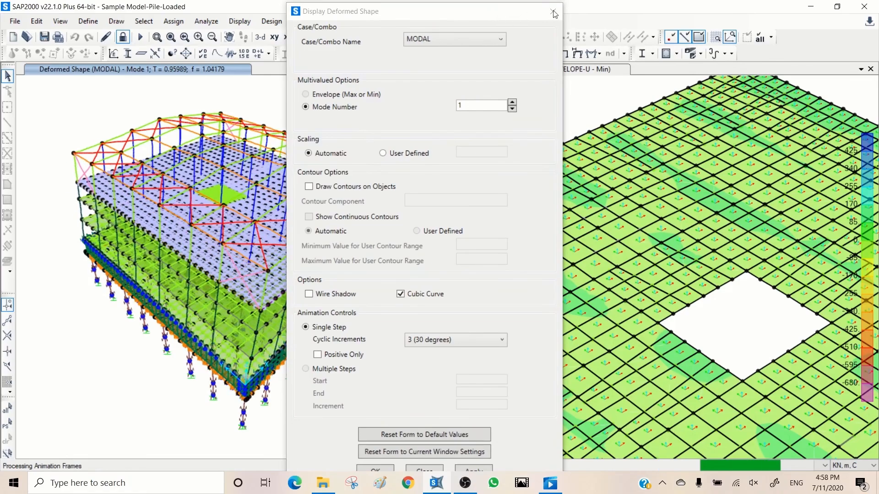
{"action": "left_click_drag", "start_coordinate": [486, 15], "coordinate": [608, 14]}
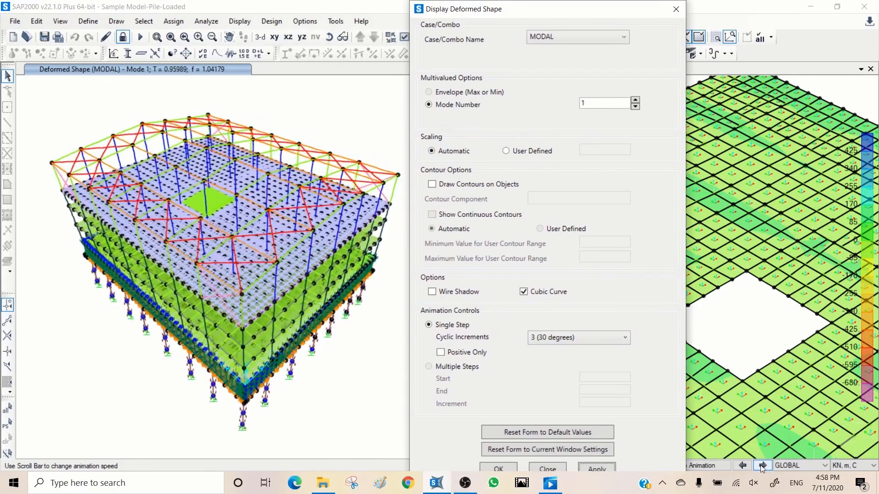
{"action": "left_click", "coordinate": [676, 9]}
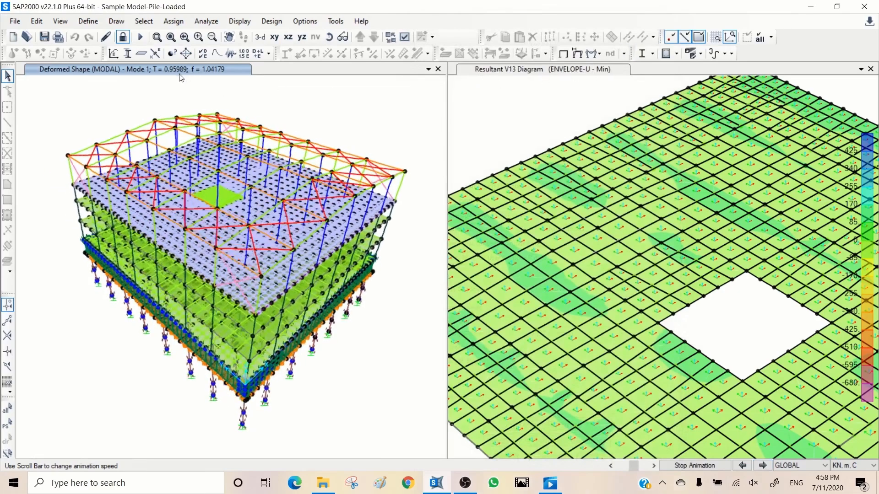
- Advance the modal deformed shape to mode 2, play its animation, and stop it
{"action": "left_click", "coordinate": [762, 465]}
{"action": "left_click", "coordinate": [762, 467]}
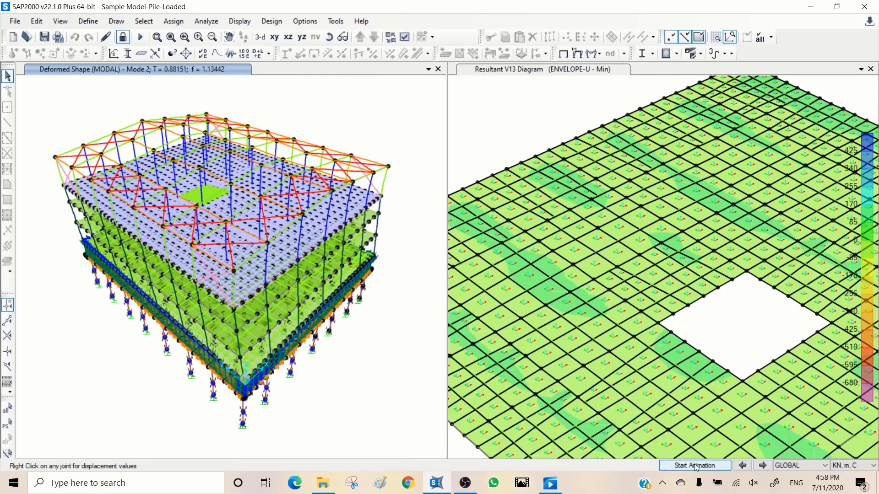
{"action": "left_click", "coordinate": [695, 465]}
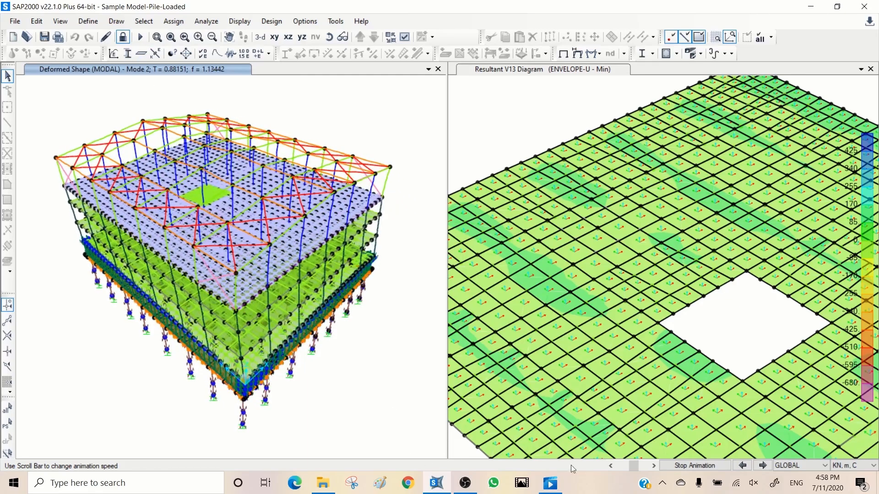
{"action": "left_click", "coordinate": [677, 466]}
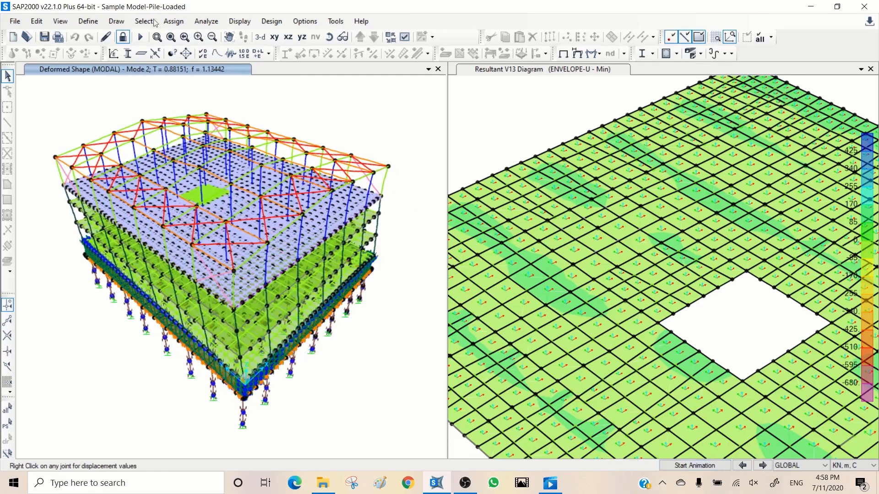
- Save the current model, and save a copy as Sample Model-Pile-test, replacing the existing file
{"action": "left_click", "coordinate": [46, 37]}
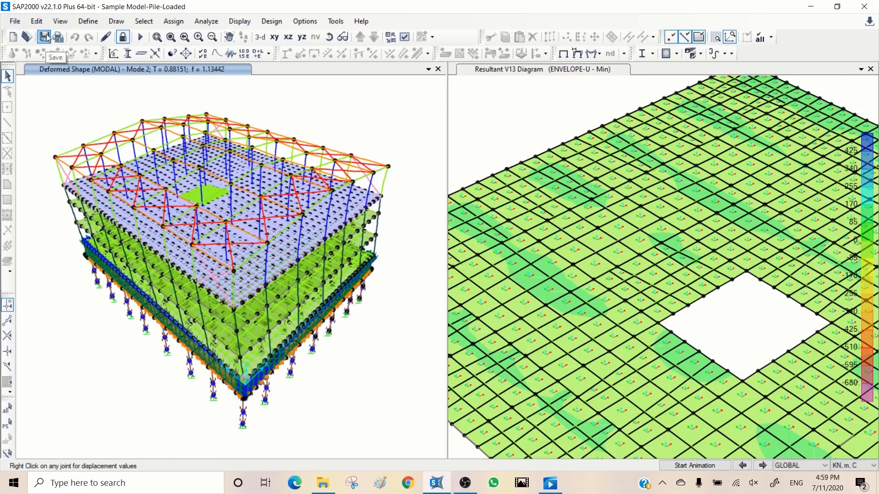
{"action": "left_click", "coordinate": [10, 22]}
{"action": "left_click", "coordinate": [209, 112]}
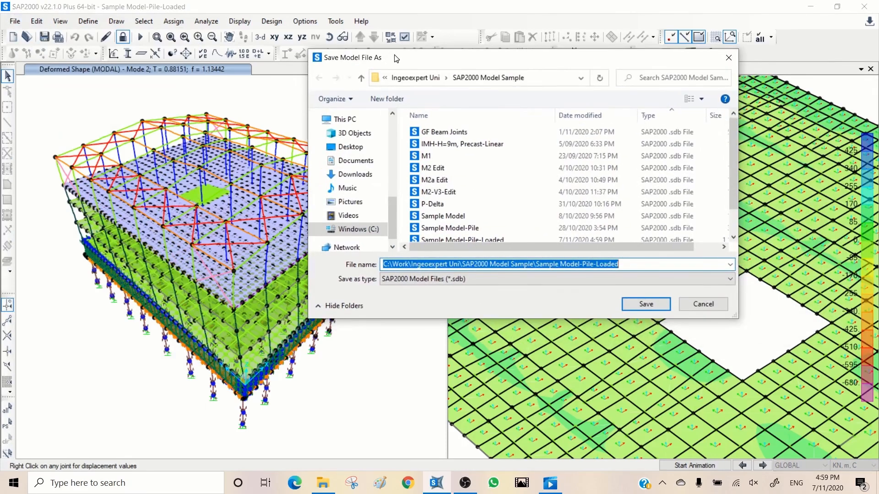
{"action": "scroll", "coordinate": [485, 229], "scroll_direction": "down", "scroll_amount": 1}
{"action": "left_click", "coordinate": [485, 229]}
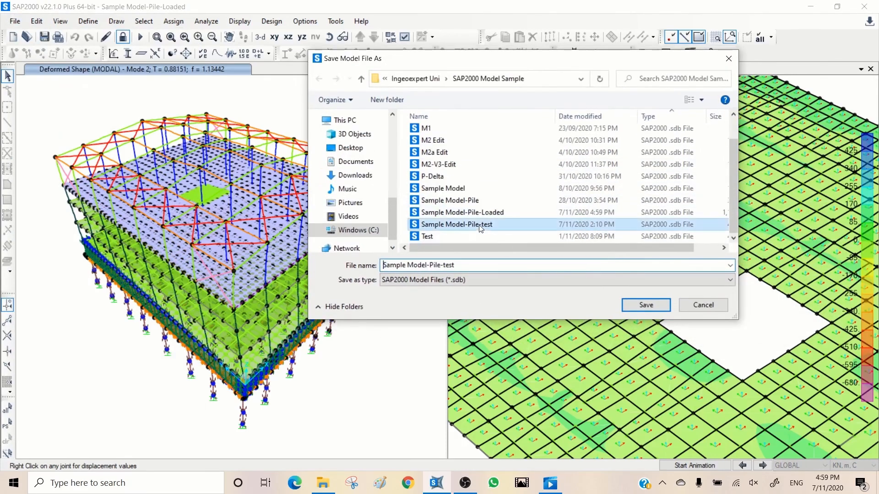
{"action": "left_click", "coordinate": [643, 305]}
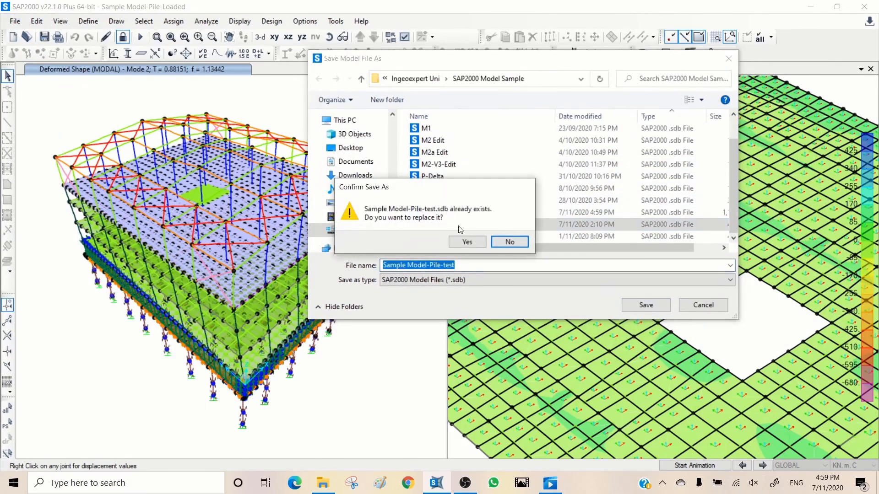
{"action": "left_click", "coordinate": [467, 242]}
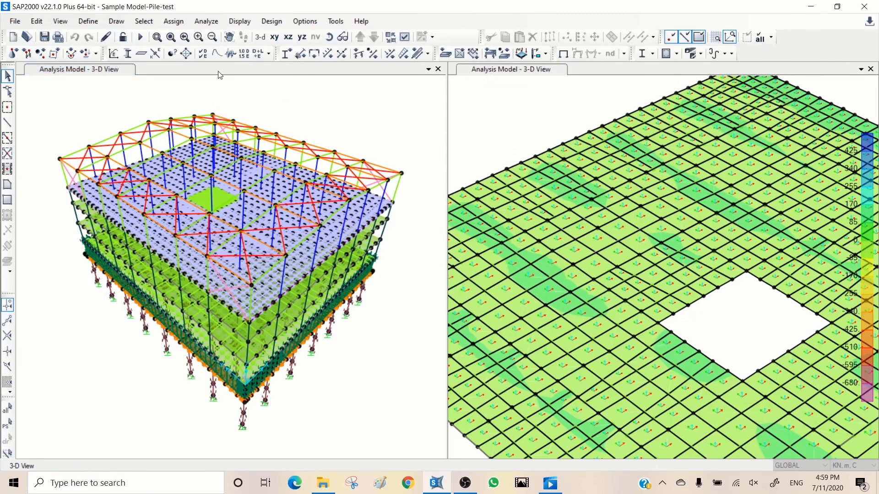
- Assign pinned restraints, Translation 1, 2 and 3, to all joints in the X-Y plane at Z=-3
{"action": "left_click", "coordinate": [275, 37]}
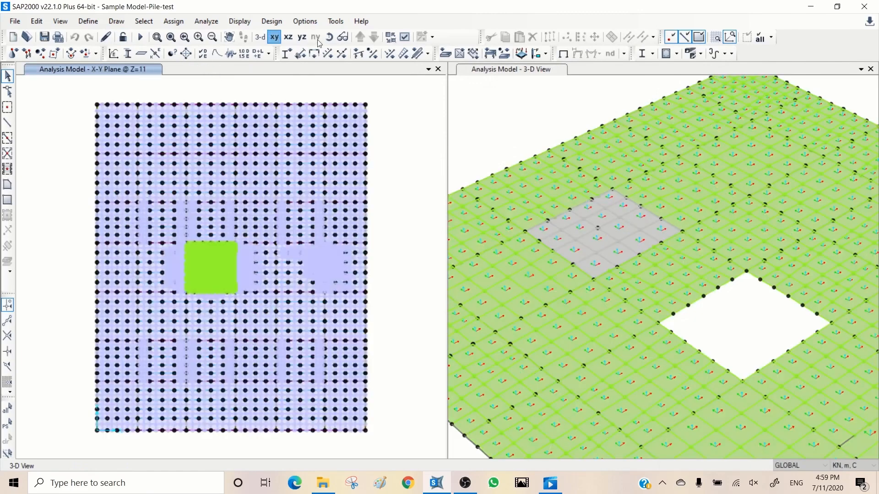
{"action": "left_click", "coordinate": [373, 37]}
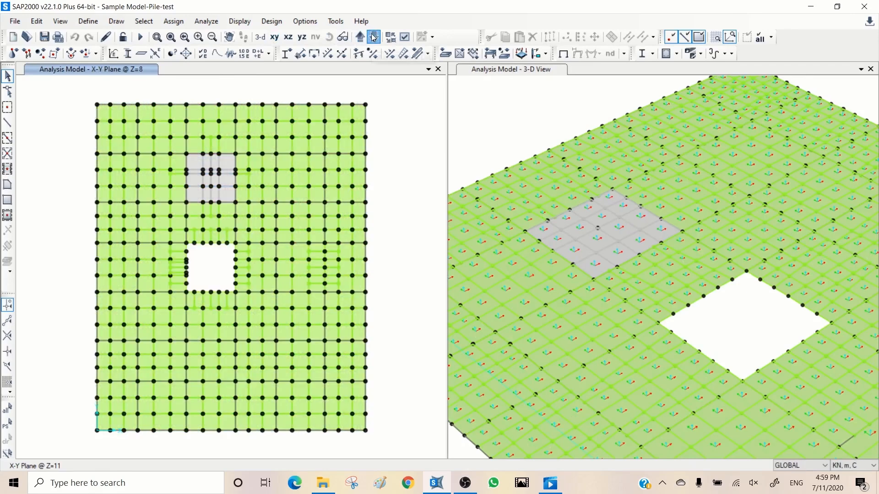
{"action": "left_click", "coordinate": [373, 37]}
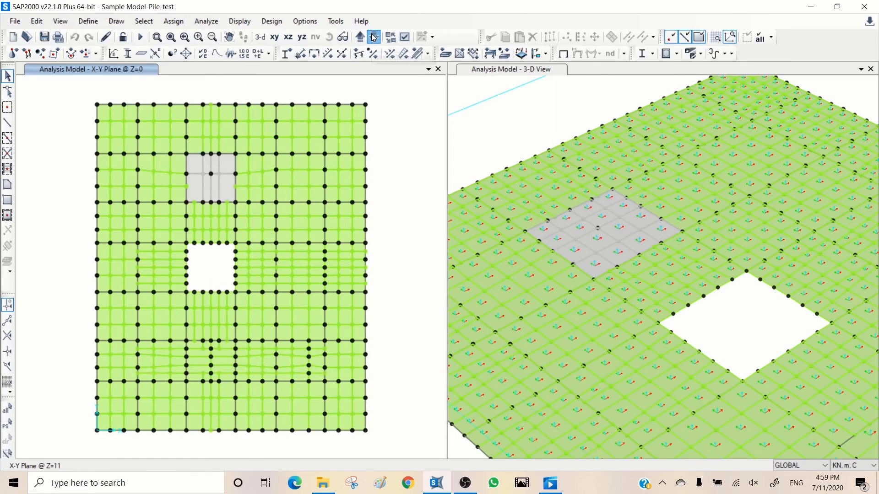
{"action": "left_click", "coordinate": [374, 37]}
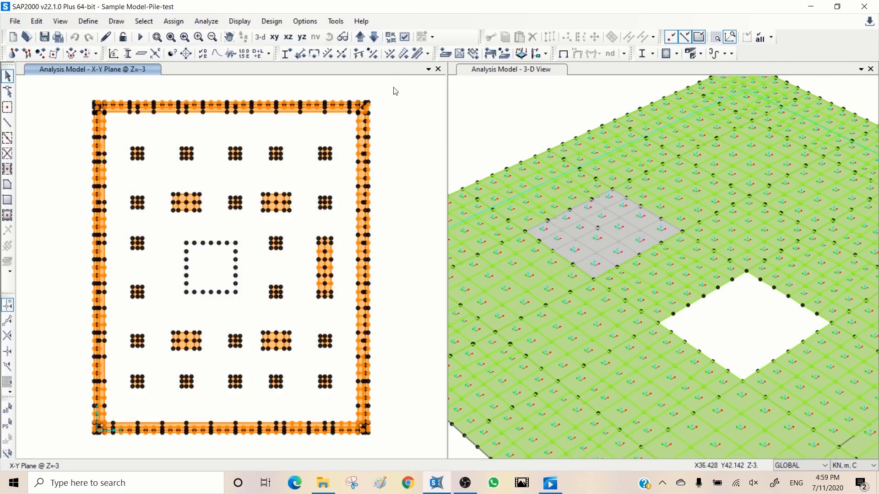
{"action": "left_click_drag", "start_coordinate": [391, 87], "coordinate": [75, 452]}
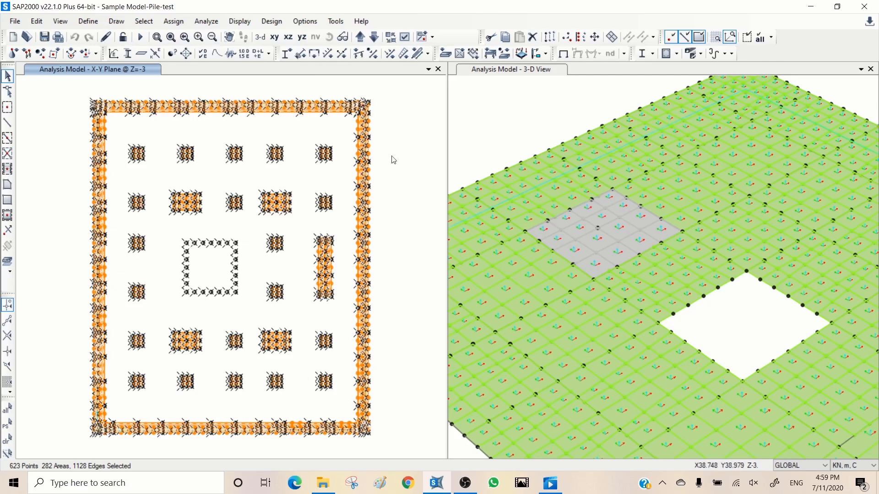
{"action": "left_click", "coordinate": [15, 54]}
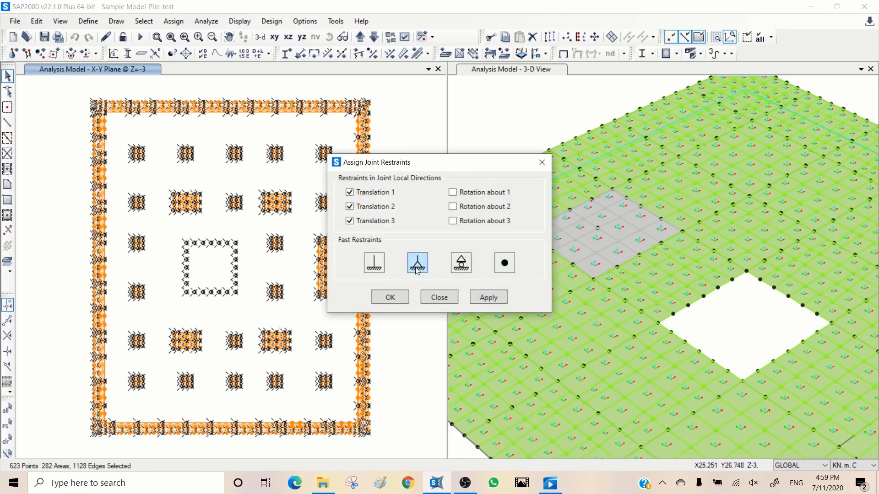
{"action": "left_click", "coordinate": [489, 298]}
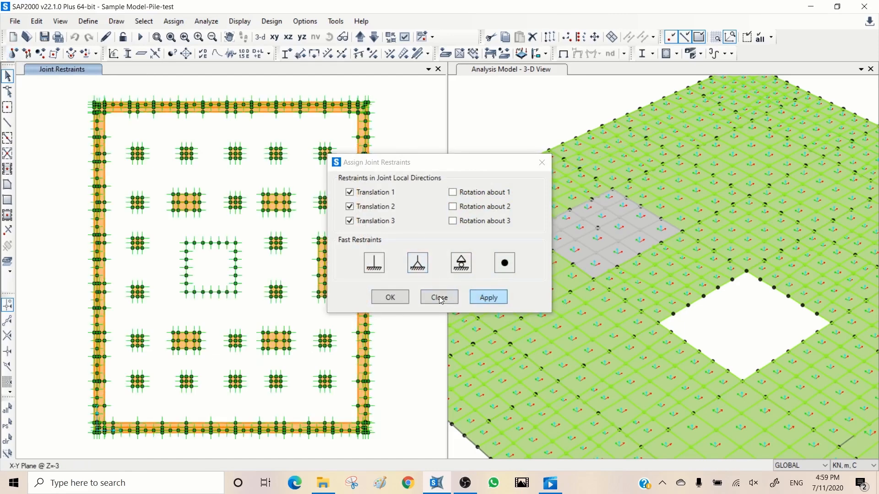
{"action": "left_click", "coordinate": [440, 298]}
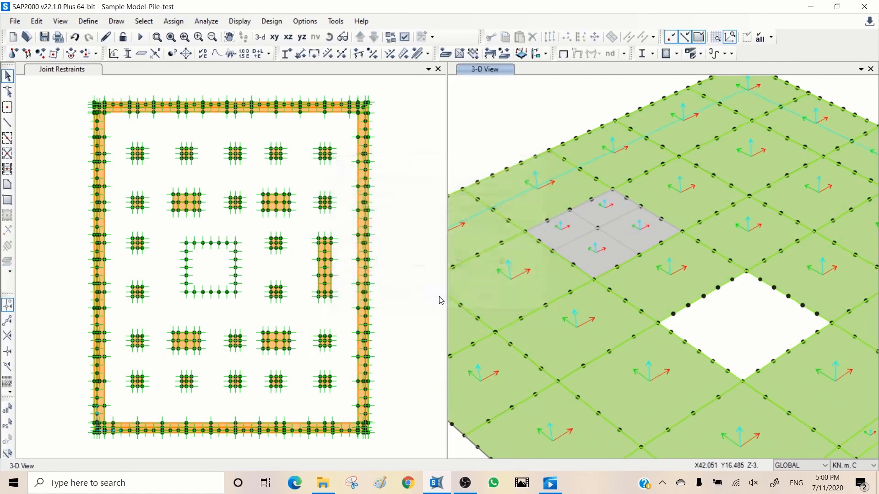
- Run the analysis of the restrained model for all load cases
{"action": "left_click", "coordinate": [441, 301]}
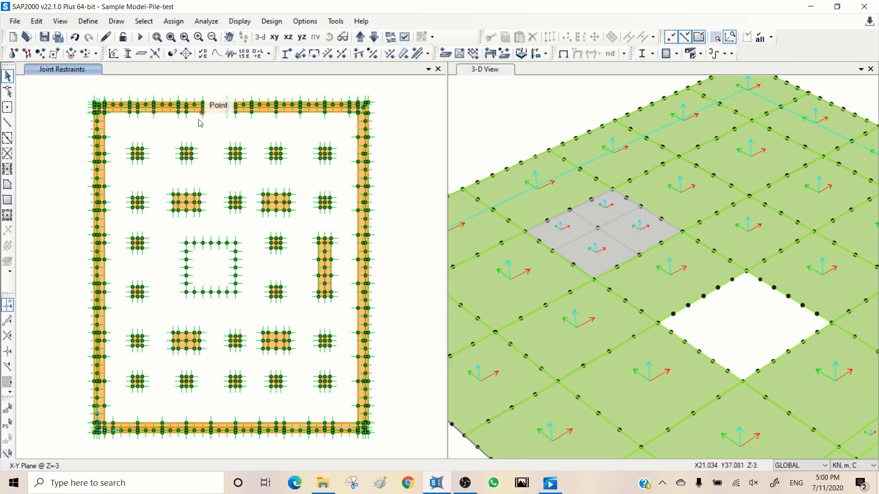
{"action": "left_click", "coordinate": [141, 36]}
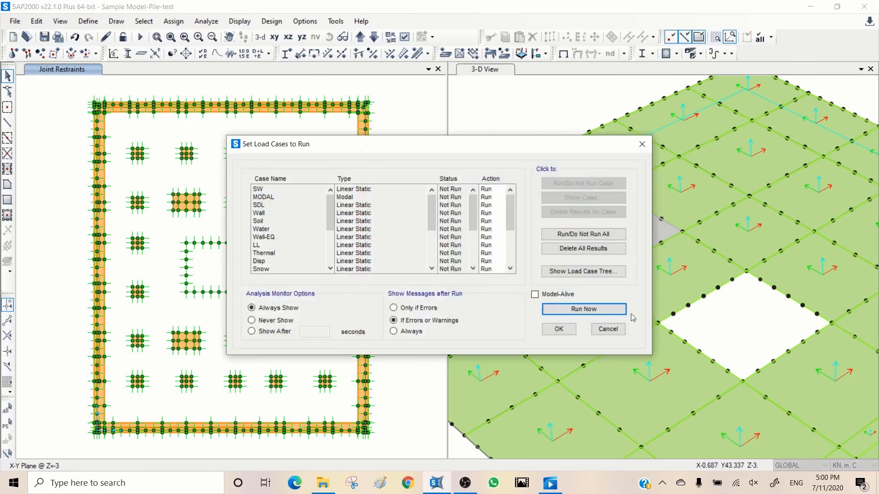
{"action": "left_click", "coordinate": [584, 309]}
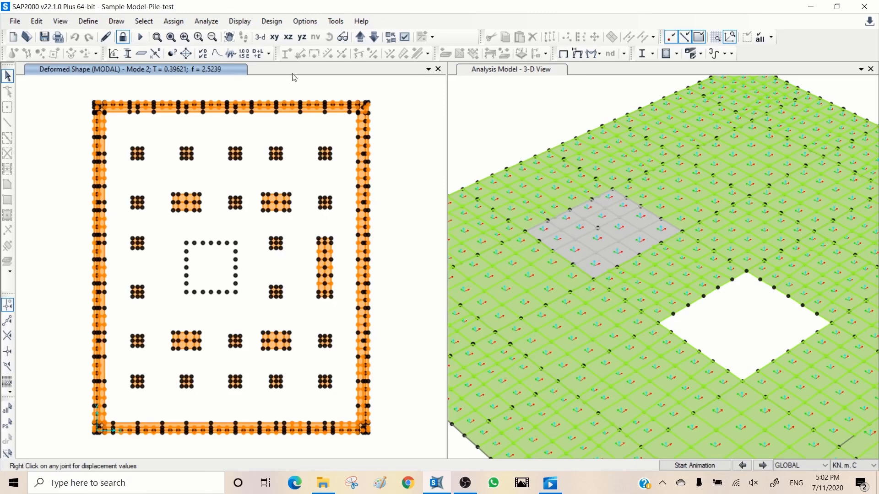
- Examine the Modal Participating Mass Ratios table of the new analysis through mode 20, and close the table window
{"action": "left_click", "coordinate": [239, 23]}
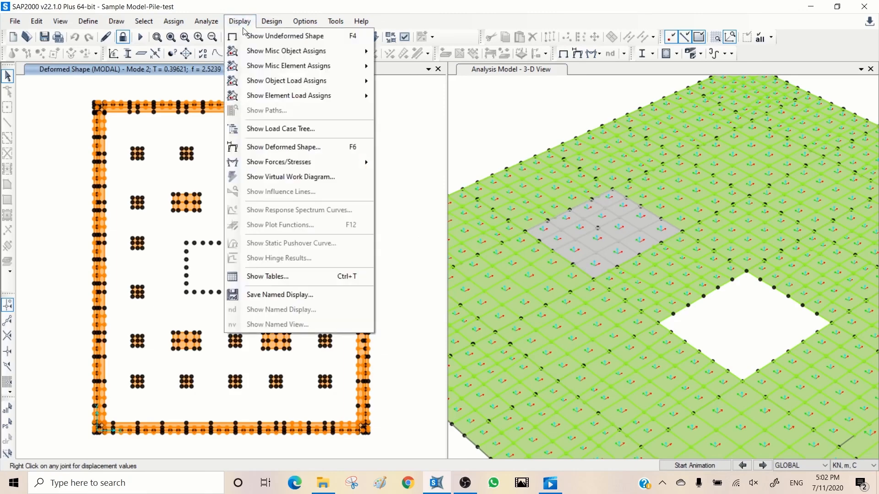
{"action": "left_click", "coordinate": [270, 277]}
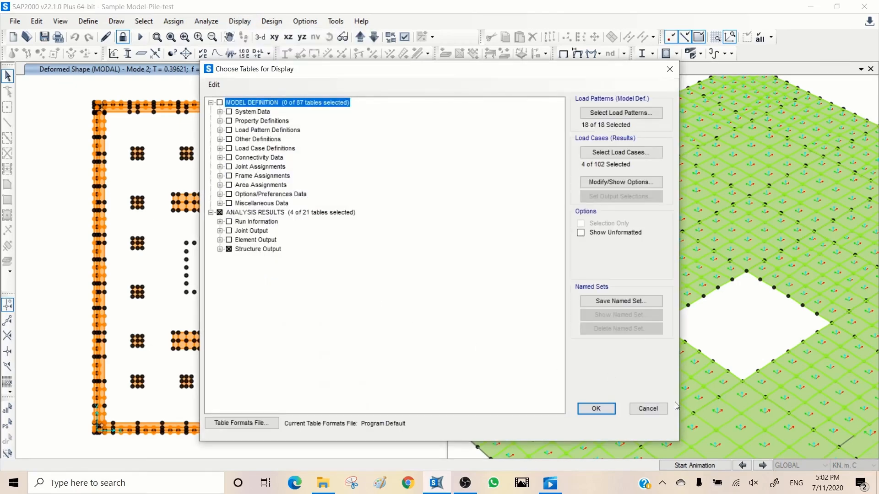
{"action": "left_click", "coordinate": [597, 408]}
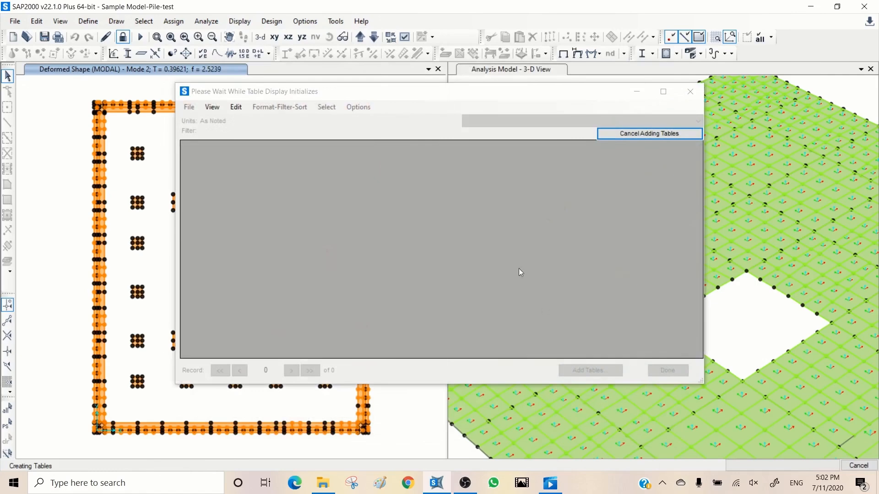
{"action": "left_click", "coordinate": [536, 121]}
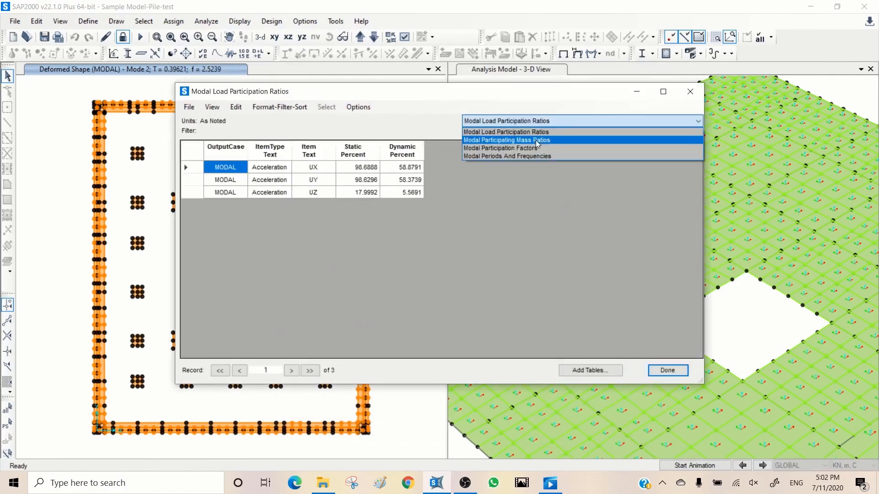
{"action": "left_click", "coordinate": [536, 140]}
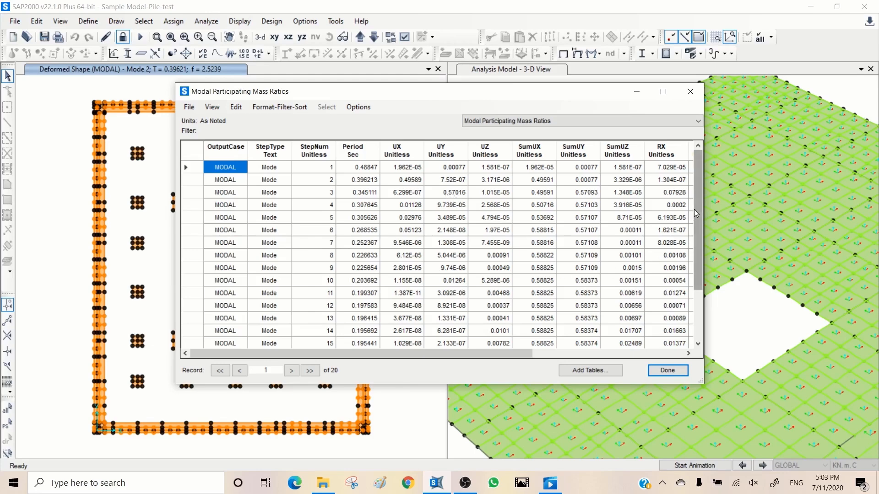
{"action": "left_click_drag", "start_coordinate": [695, 209], "coordinate": [706, 301]}
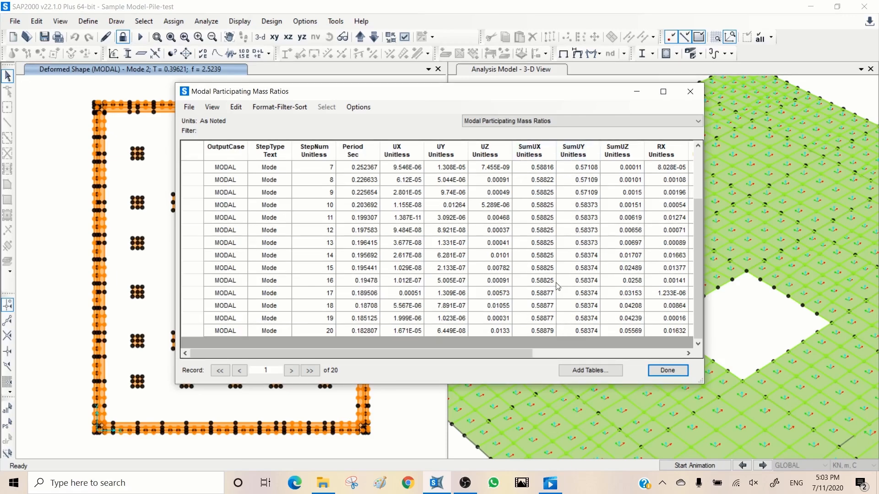
{"action": "left_click", "coordinate": [660, 373]}
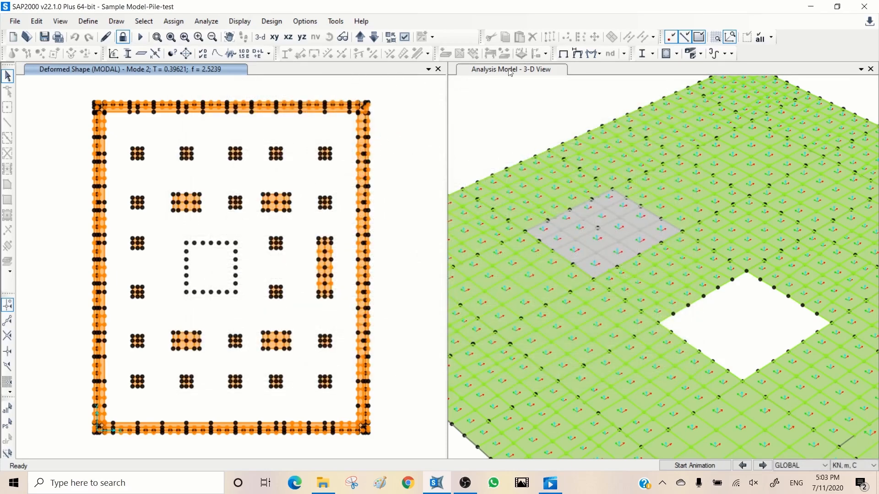
- Show the deformed shape of the MODAL case for mode 1 in 3D, keeping the dialog clear of the model
{"action": "left_click", "coordinate": [261, 38]}
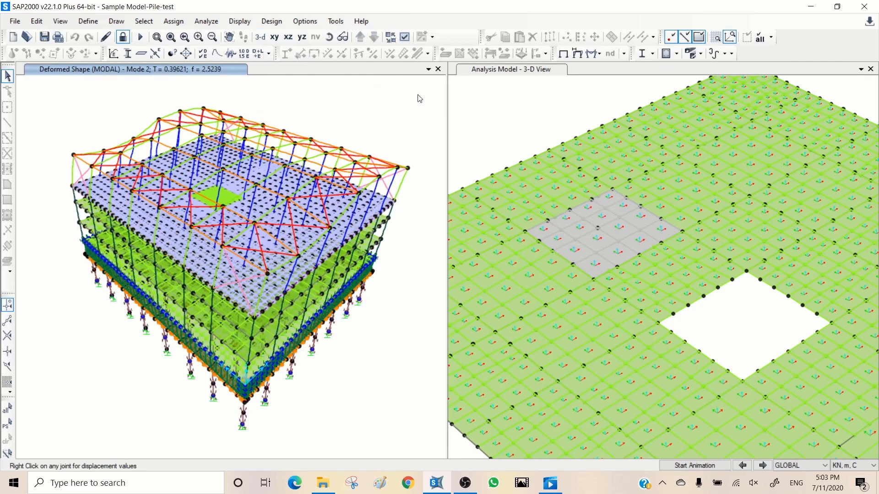
{"action": "left_click", "coordinate": [579, 55]}
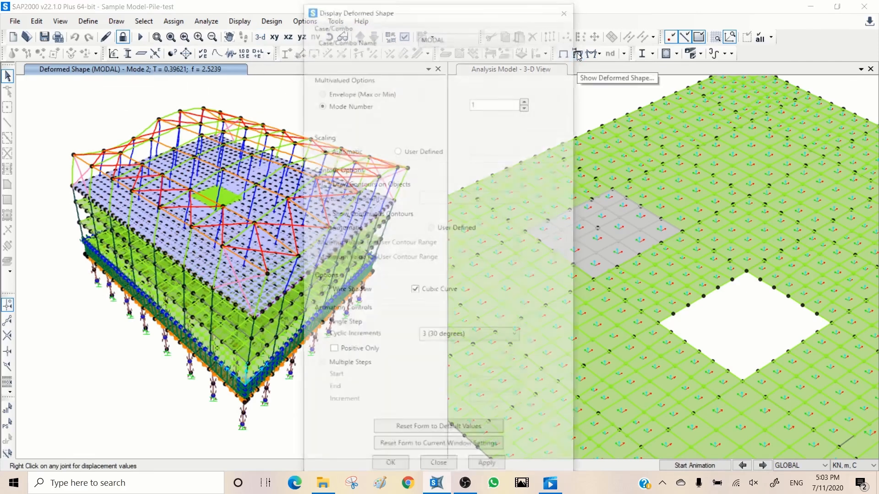
{"action": "left_click", "coordinate": [484, 467]}
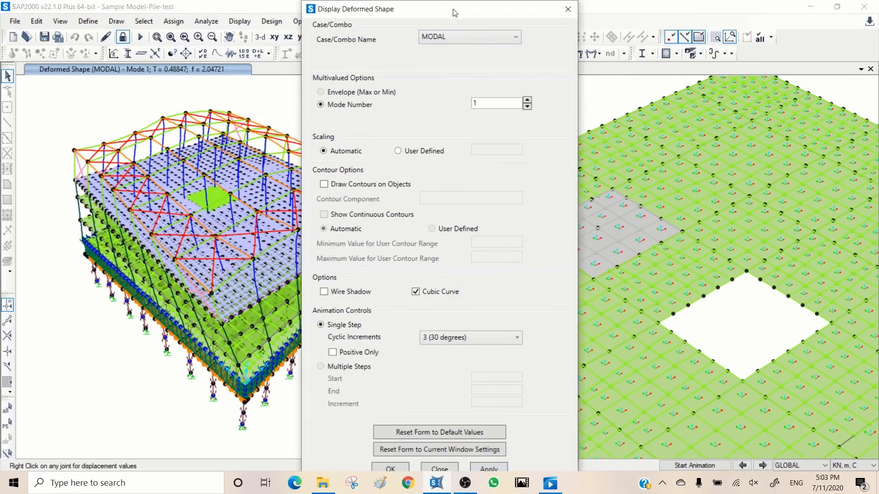
{"action": "left_click_drag", "start_coordinate": [453, 8], "coordinate": [591, 8]}
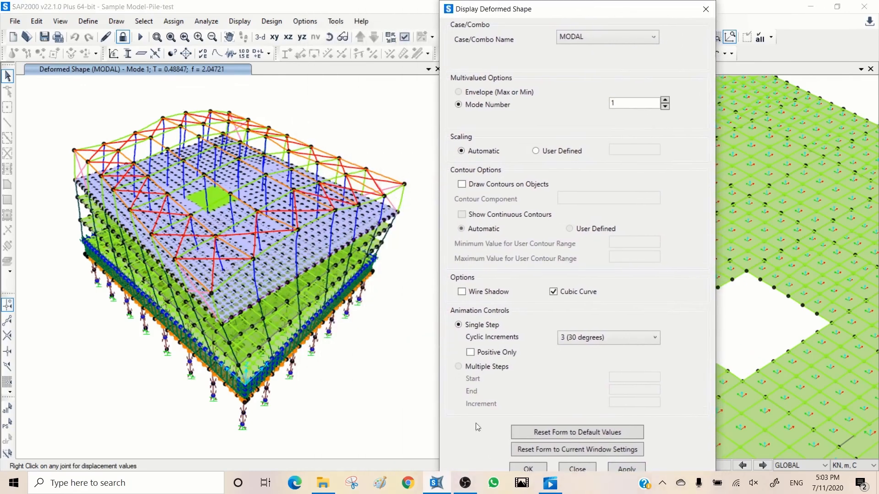
{"action": "left_click", "coordinate": [626, 469]}
{"action": "left_click_drag", "start_coordinate": [638, 9], "coordinate": [594, 11]}
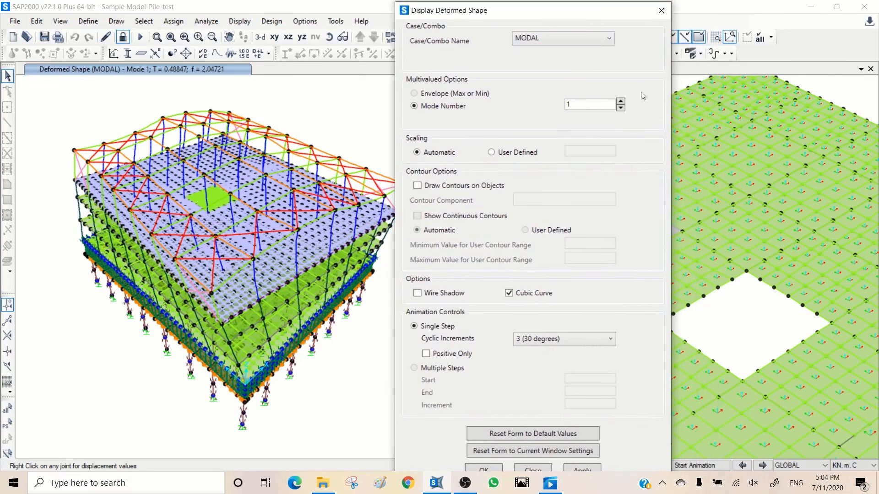
- Animate the modal deformed shapes from mode 1 through mode 3, stop the animation, and close the Display Deformed Shape dialog
{"action": "left_click", "coordinate": [705, 467]}
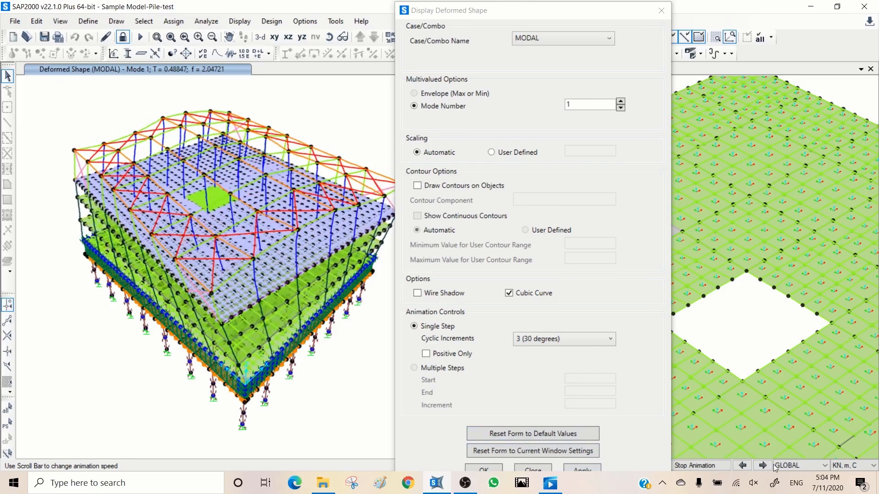
{"action": "left_click", "coordinate": [716, 466]}
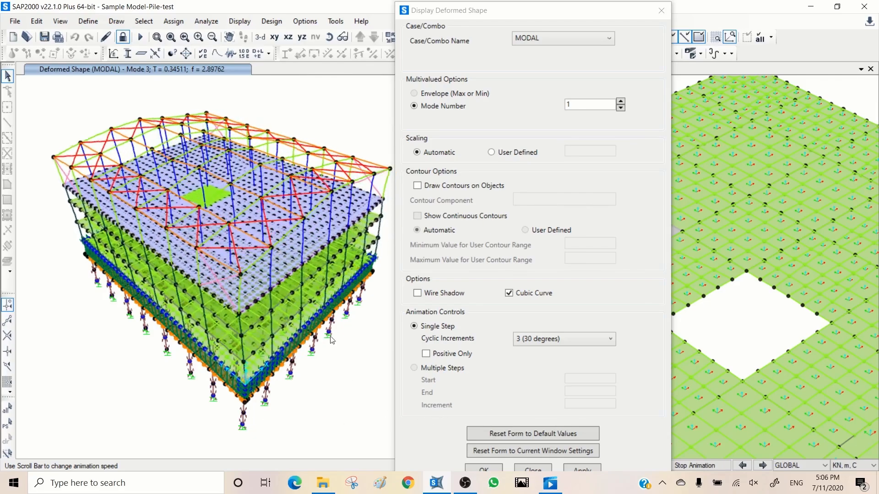
{"action": "left_click", "coordinate": [691, 466]}
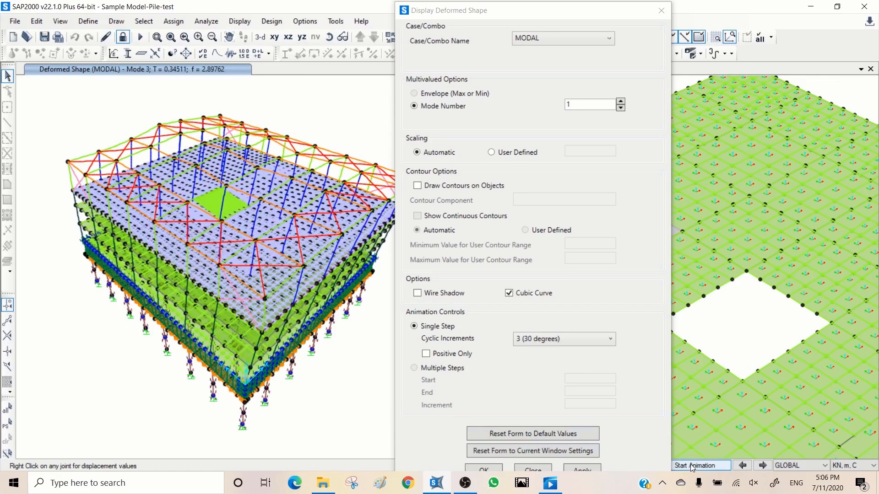
{"action": "left_click", "coordinate": [661, 11]}
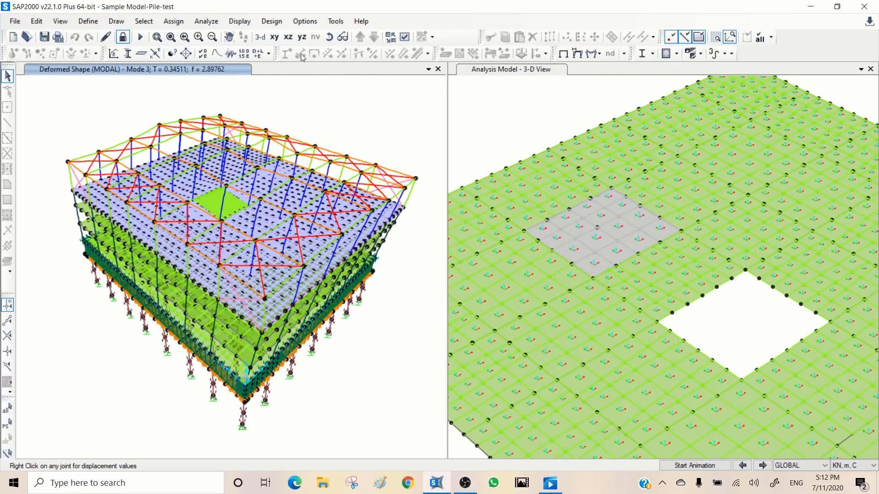
- Display the undeformed model in the X-Y plane at Z=0 with its grid lines shown
{"action": "left_click", "coordinate": [273, 37]}
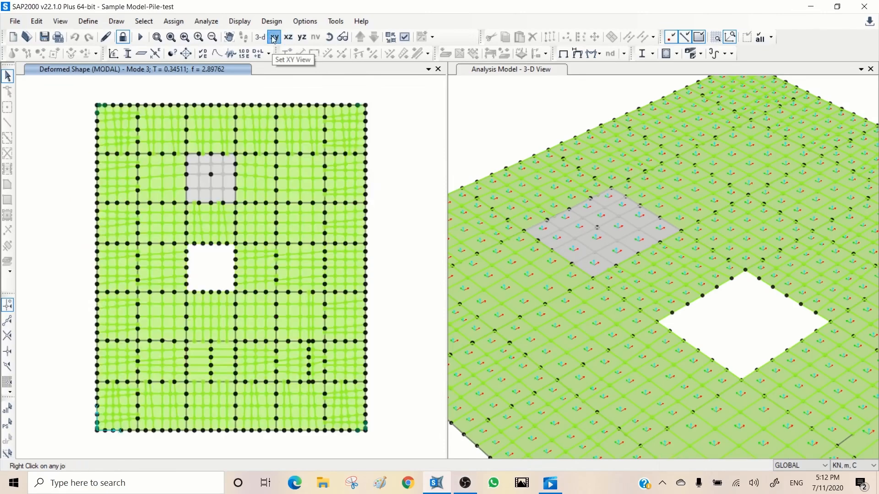
{"action": "left_click", "coordinate": [564, 54]}
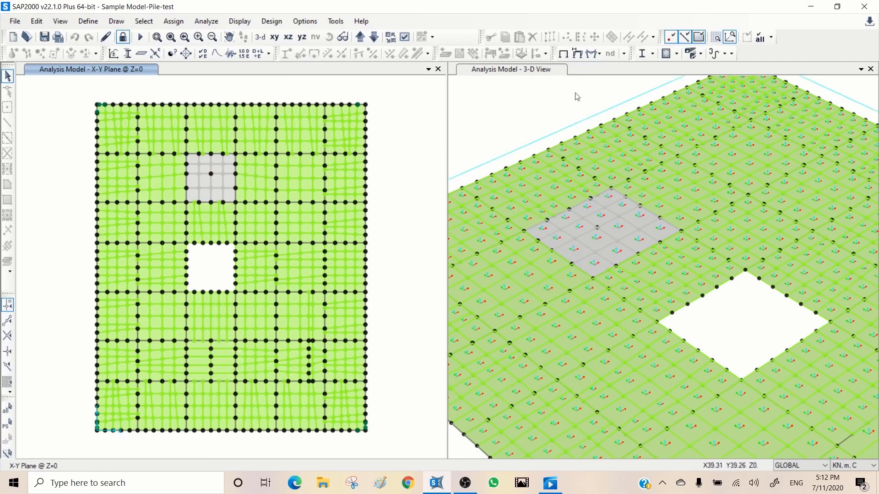
{"action": "left_click", "coordinate": [719, 37]}
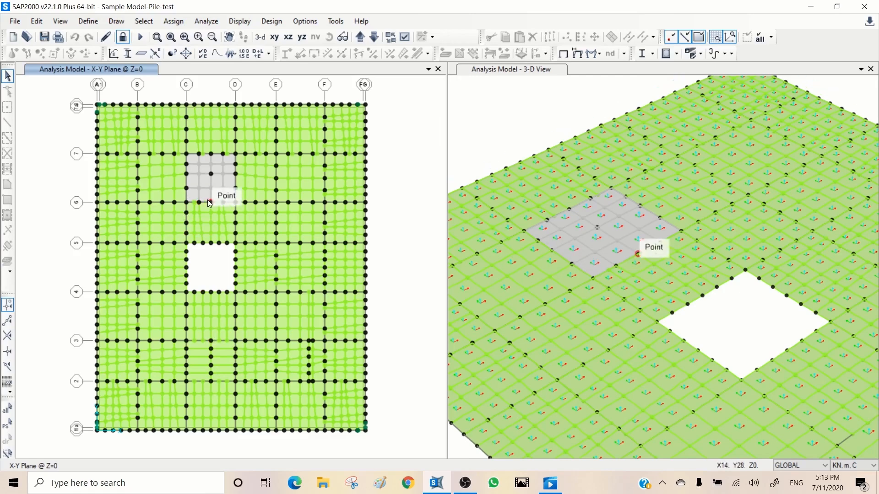
- Draw a developed elevation line along the wall at X=14 between grid lines 3 and 2, ending at Y=6
{"action": "left_click", "coordinate": [117, 21]}
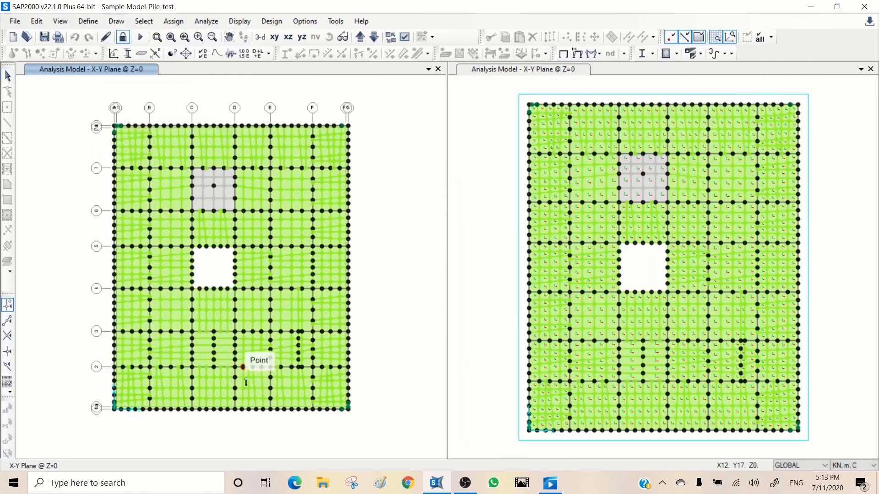
{"action": "left_click", "coordinate": [215, 367]}
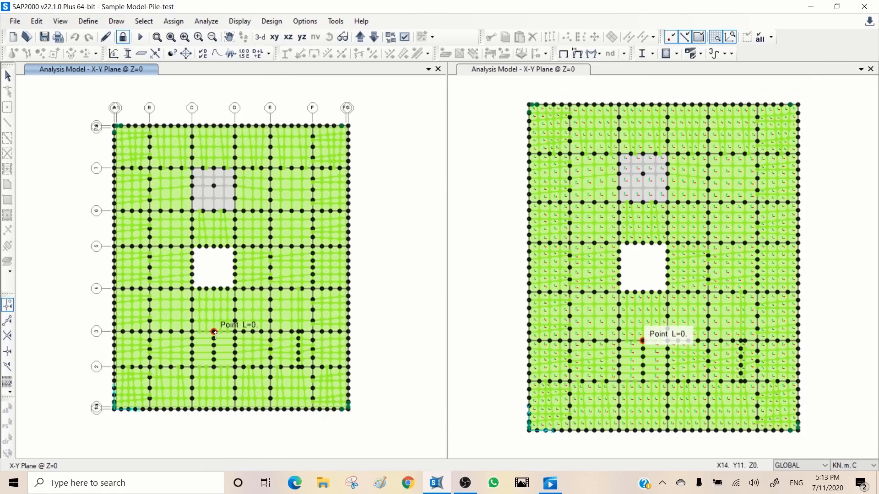
{"action": "right_click", "coordinate": [213, 368]}
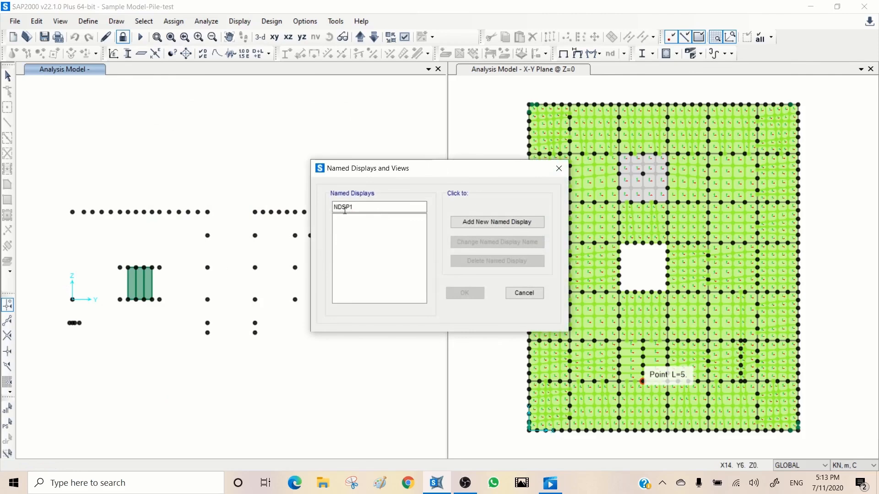
- Add the developed elevation as a named display called WALL-1 and show it
{"action": "left_click_drag", "start_coordinate": [361, 207], "coordinate": [306, 205]}
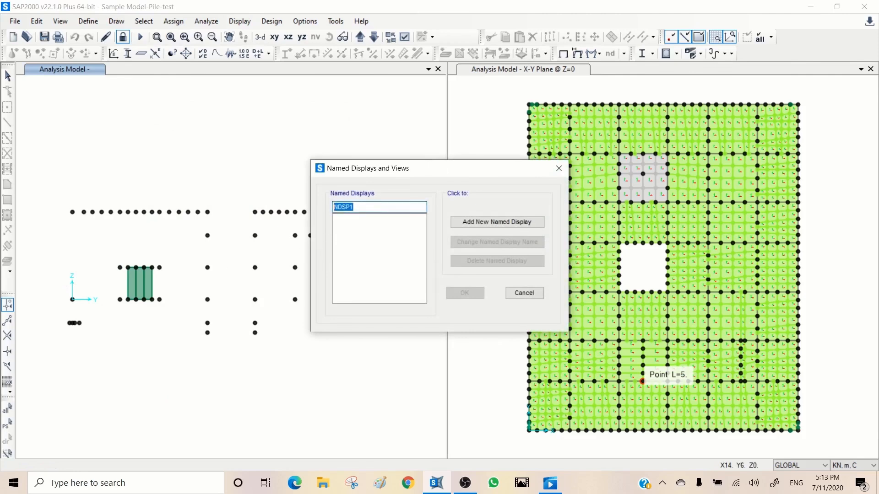
{"action": "type", "text": "WALL-1"}
{"action": "left_click", "coordinate": [472, 222]}
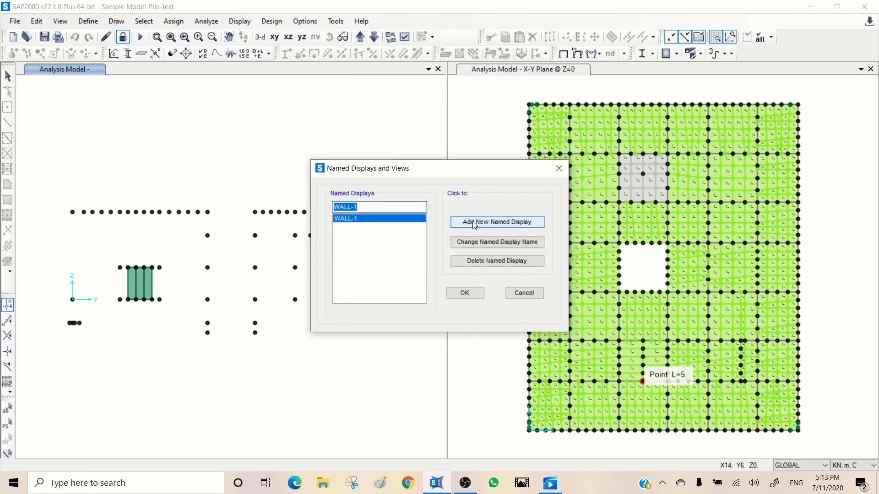
{"action": "left_click", "coordinate": [464, 293]}
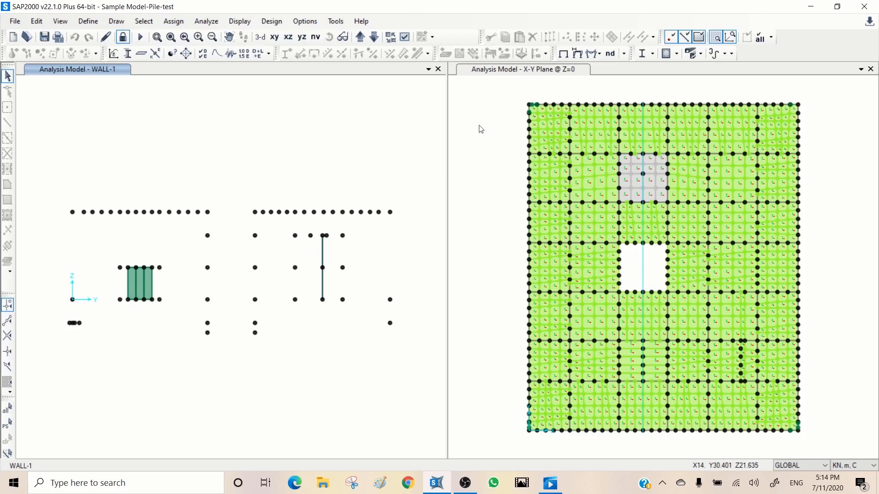
- Display the F22 resultant shell forces for COMBS-EQy8 on the WALL-1 elevation, keeping the dialog clear of the wall
{"action": "left_click", "coordinate": [591, 53]}
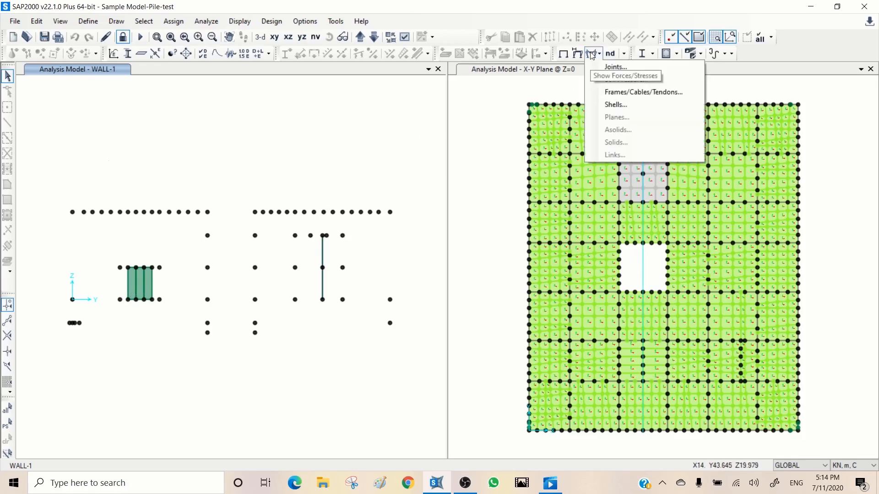
{"action": "left_click", "coordinate": [614, 105]}
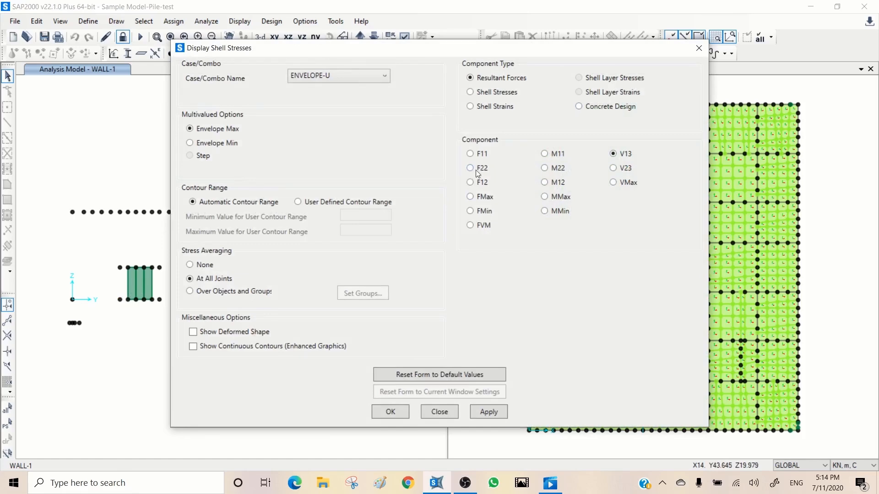
{"action": "left_click", "coordinate": [345, 75]}
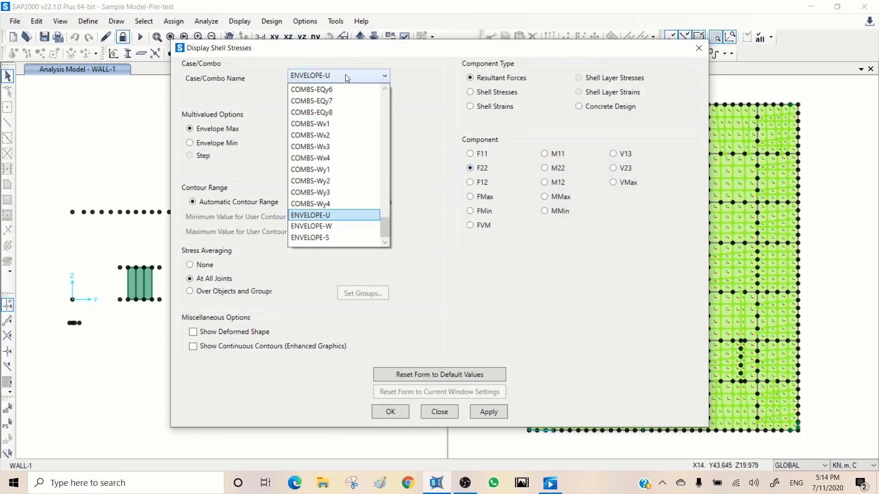
{"action": "left_click", "coordinate": [333, 113]}
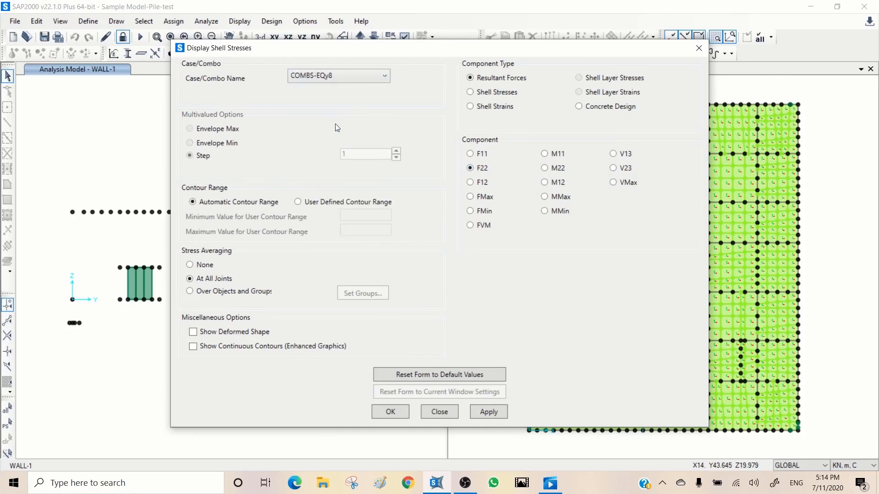
{"action": "left_click", "coordinate": [488, 411]}
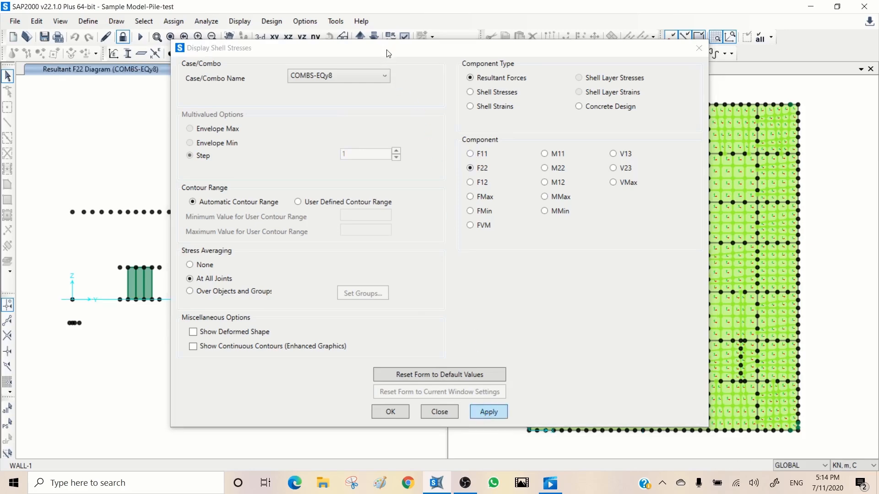
{"action": "left_click_drag", "start_coordinate": [388, 53], "coordinate": [578, 63]}
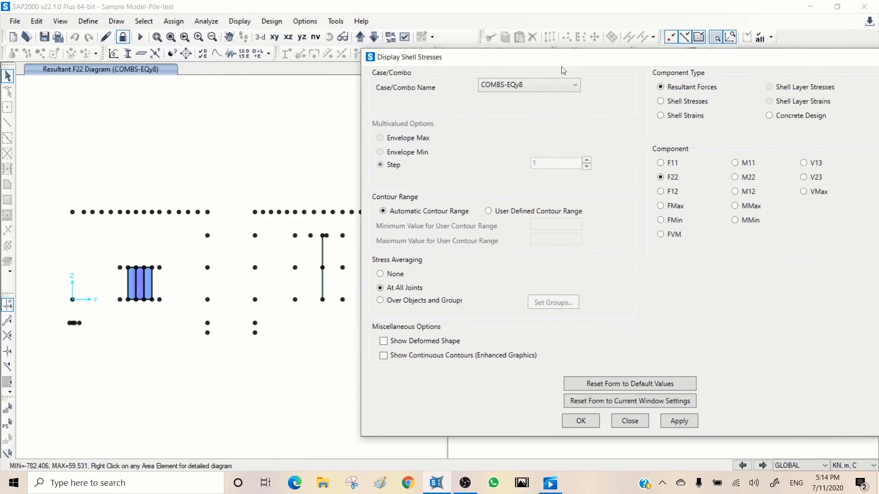
- Draw a roughly horizontal section cut across the lower part of the wall, from about Y=5.4 to Y=12.2 near Z=1
{"action": "mouse_move", "coordinate": [132, 284]}
{"action": "left_click", "coordinate": [137, 145]}
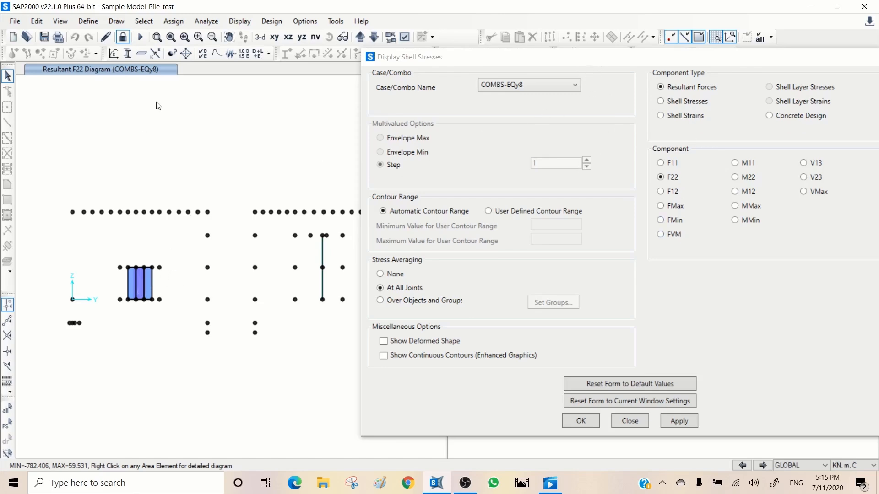
{"action": "left_click", "coordinate": [118, 21]}
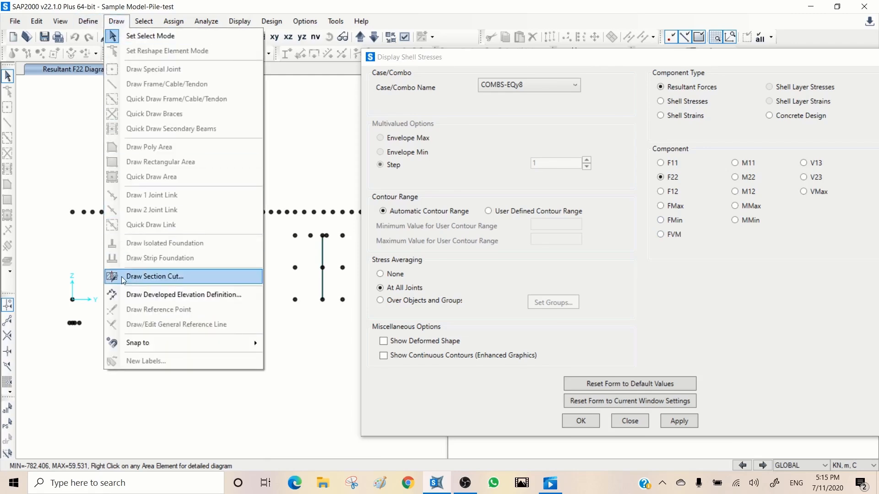
{"action": "left_click", "coordinate": [137, 277]}
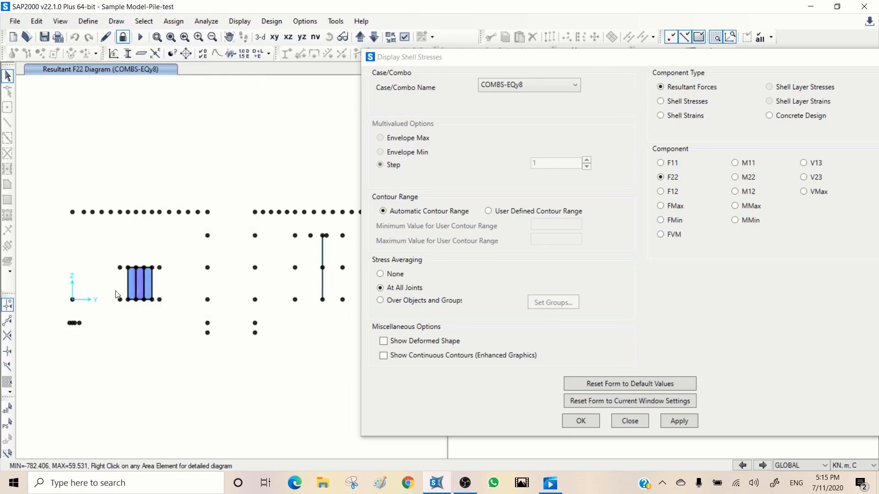
{"action": "left_click_drag", "start_coordinate": [115, 291], "coordinate": [170, 295]}
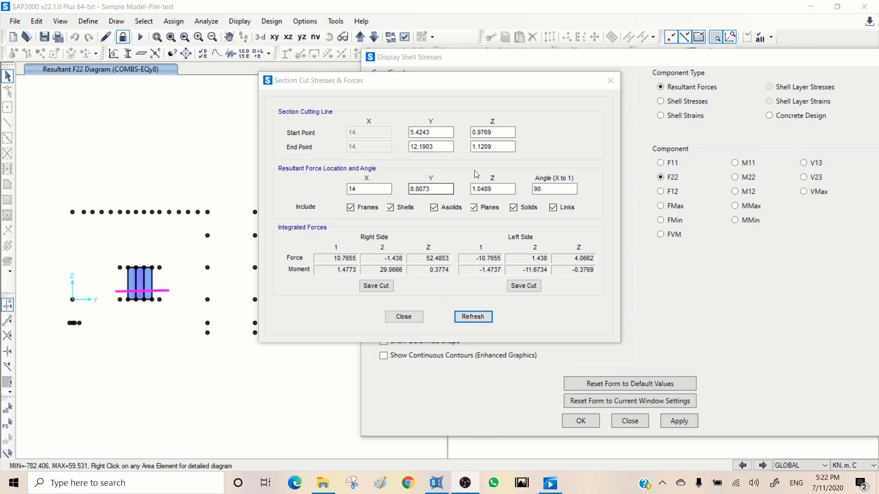
- Set the section cutting line's start and end Z to 2 and refresh the cut
{"action": "left_click_drag", "start_coordinate": [497, 131], "coordinate": [450, 129]}
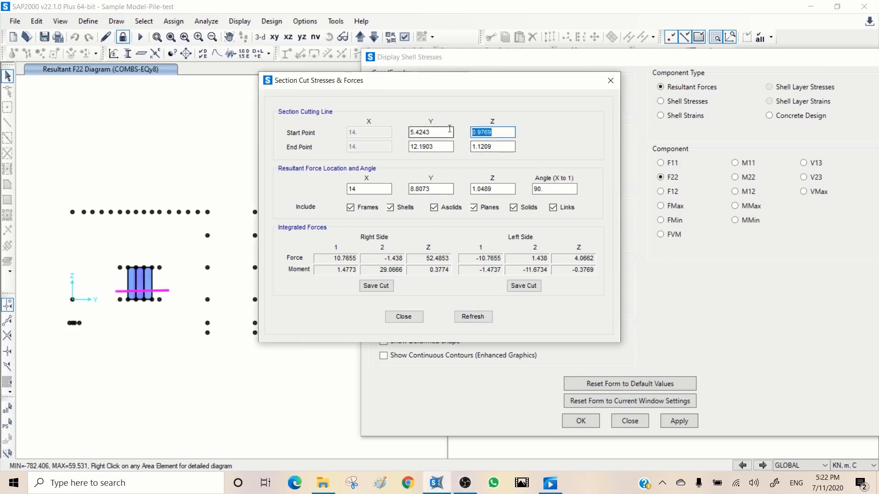
{"action": "type", "text": "2"}
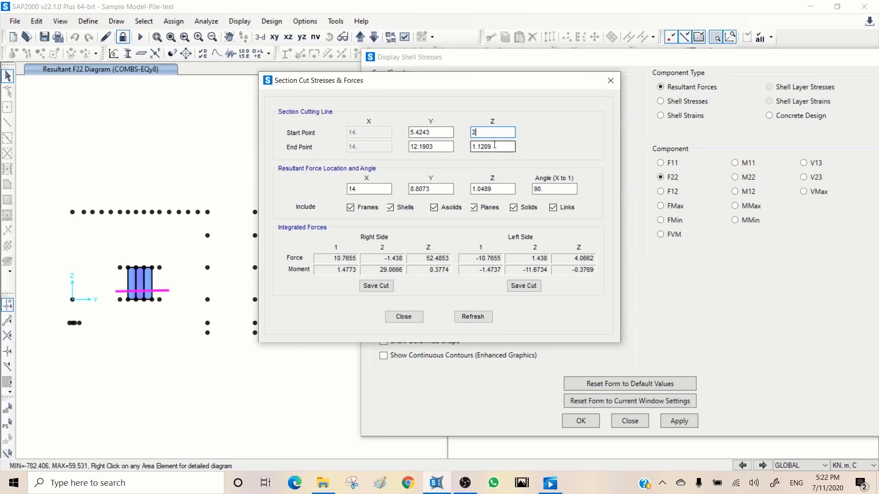
{"action": "left_click_drag", "start_coordinate": [495, 145], "coordinate": [468, 146]}
{"action": "type", "text": "2"}
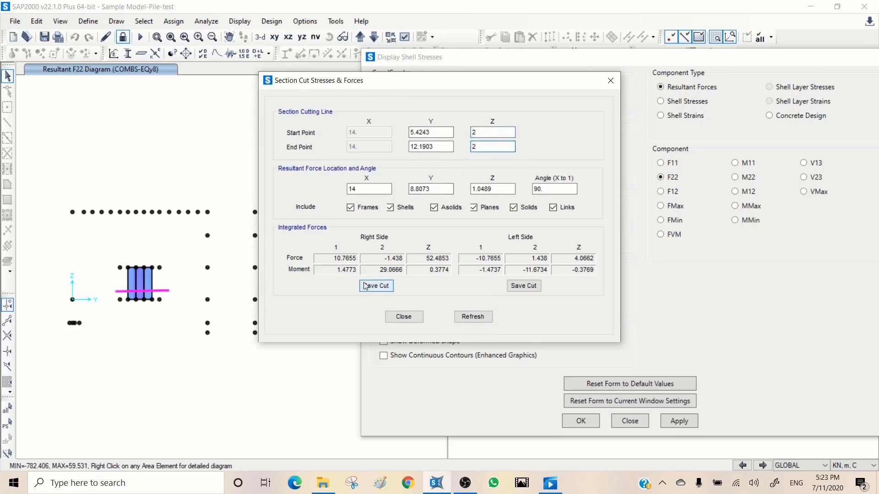
{"action": "left_click", "coordinate": [469, 318]}
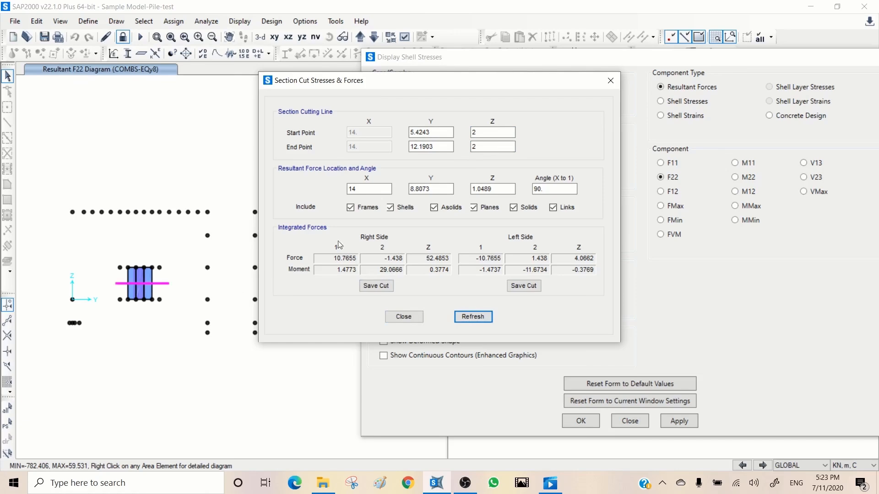
- Set the resultant force location's X to 20, refresh the integrated forces, and close the section cut and shell stress dialogs
{"action": "left_click_drag", "start_coordinate": [374, 190], "coordinate": [326, 186]}
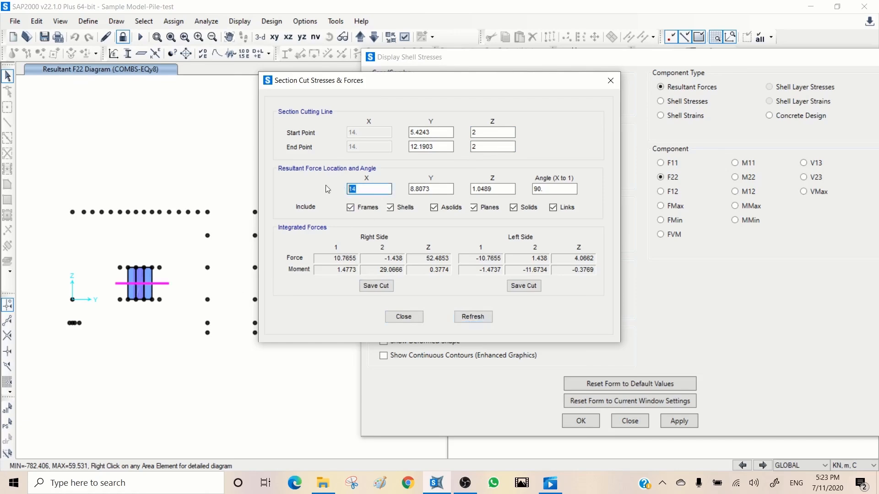
{"action": "type", "text": "20"}
{"action": "left_click", "coordinate": [467, 318]}
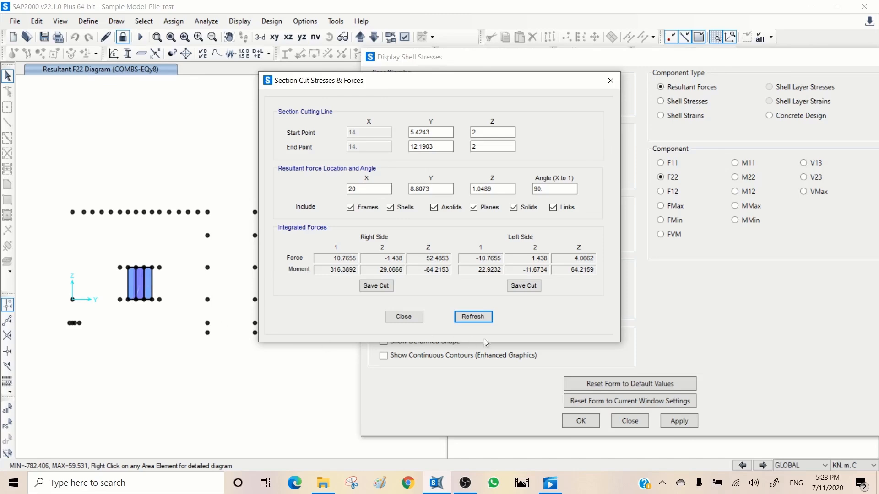
{"action": "left_click", "coordinate": [404, 317]}
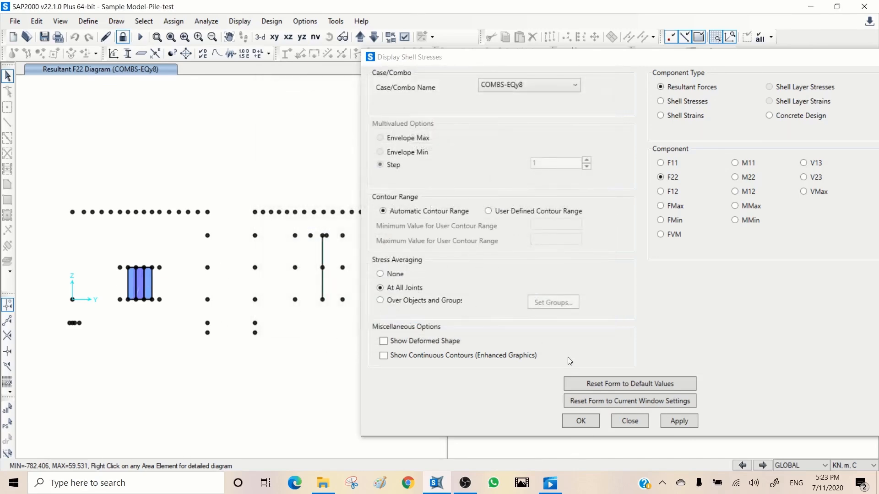
{"action": "left_click", "coordinate": [634, 421]}
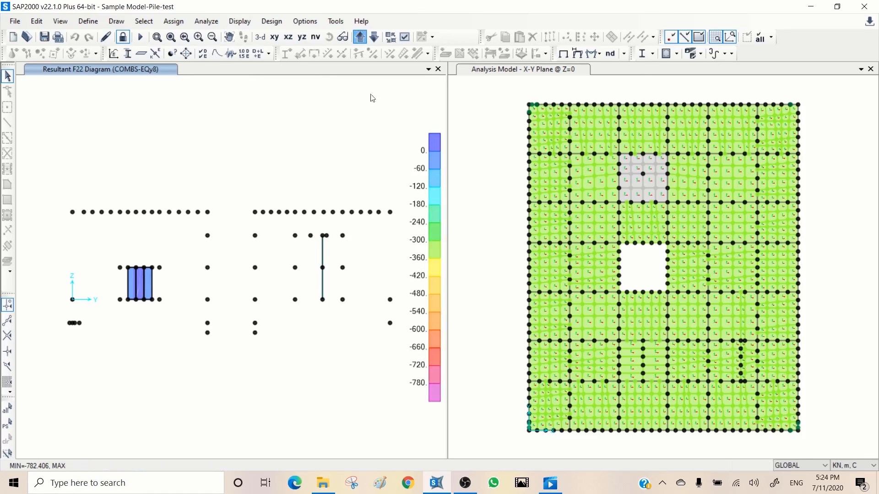
- Show the undeformed model and display the X-Z elevation at Y=40 containing the basement wall
{"action": "left_click", "coordinate": [563, 54]}
{"action": "left_click", "coordinate": [563, 54]}
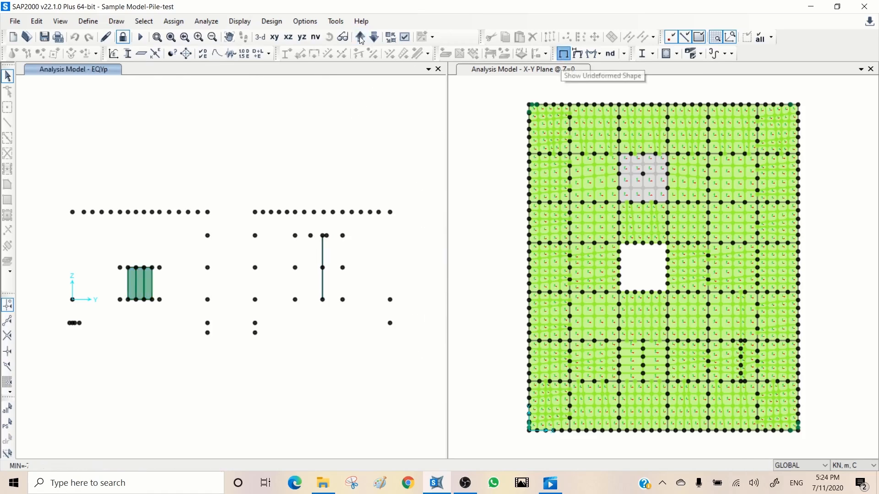
{"action": "left_click", "coordinate": [288, 37]}
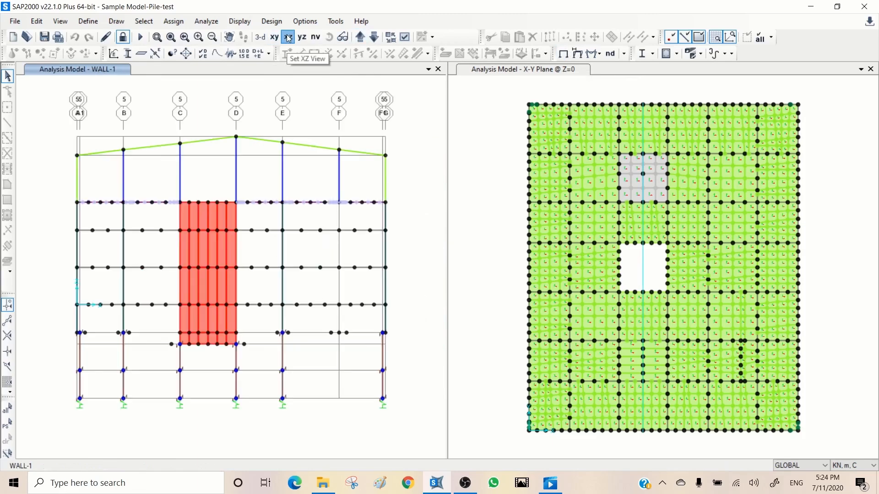
{"action": "left_click", "coordinate": [361, 37]}
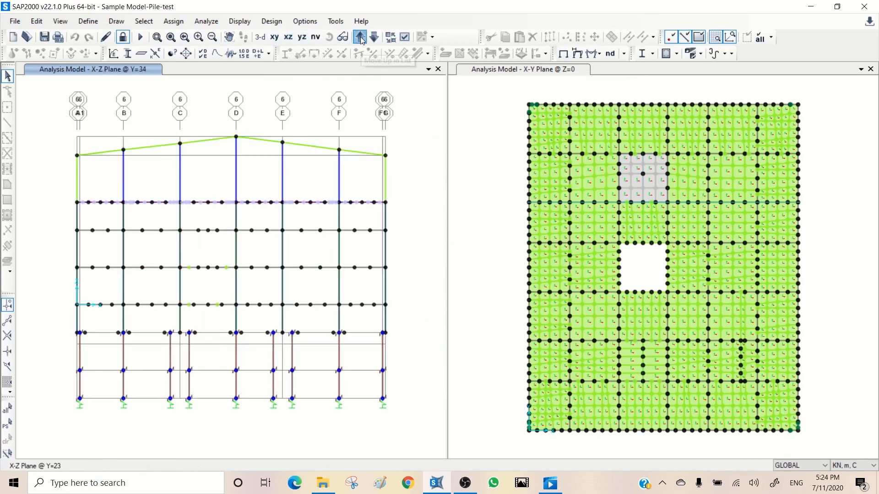
{"action": "left_click", "coordinate": [361, 37]}
{"action": "left_click", "coordinate": [361, 37]}
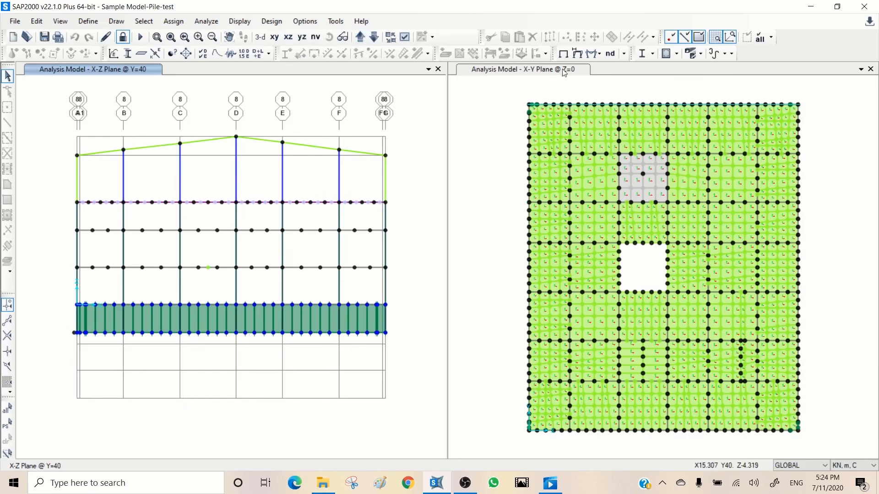
- Display the F22 resultant shell forces for COMBS-EQy8 on the Y=40 elevation, keeping the dialog clear of the wall
{"action": "left_click", "coordinate": [592, 53]}
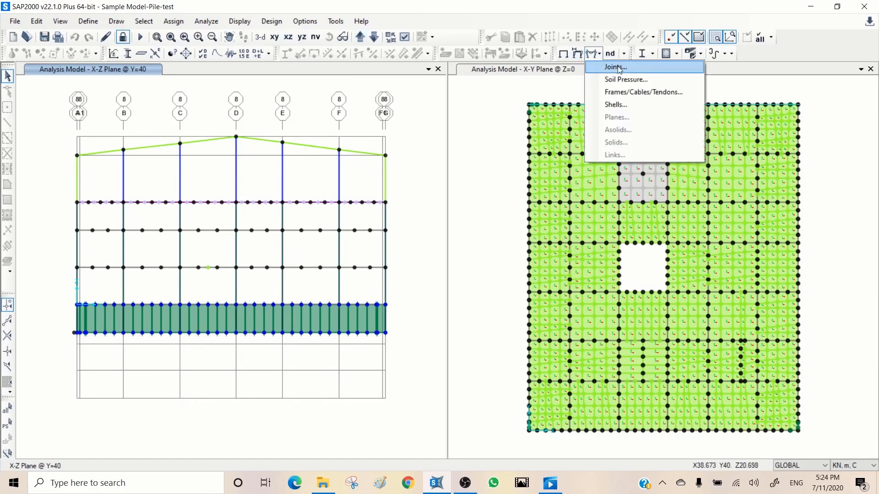
{"action": "left_click", "coordinate": [616, 105]}
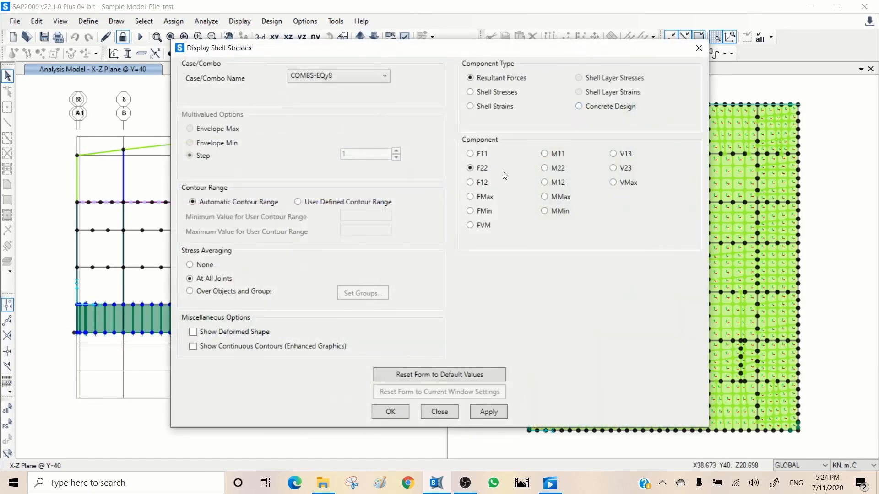
{"action": "left_click", "coordinate": [344, 81]}
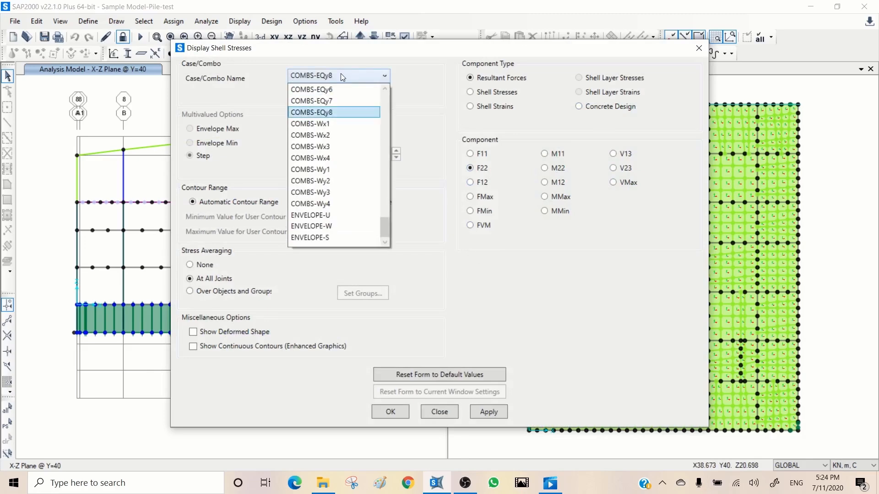
{"action": "left_click", "coordinate": [341, 73]}
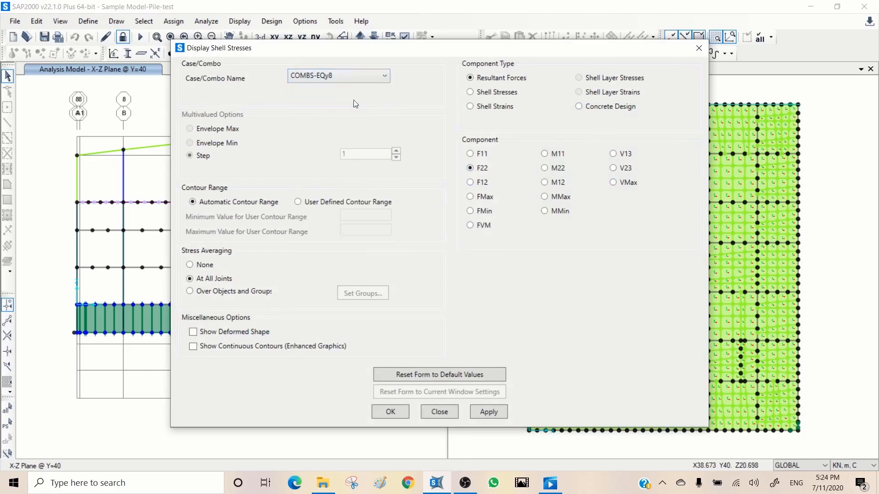
{"action": "left_click", "coordinate": [487, 412]}
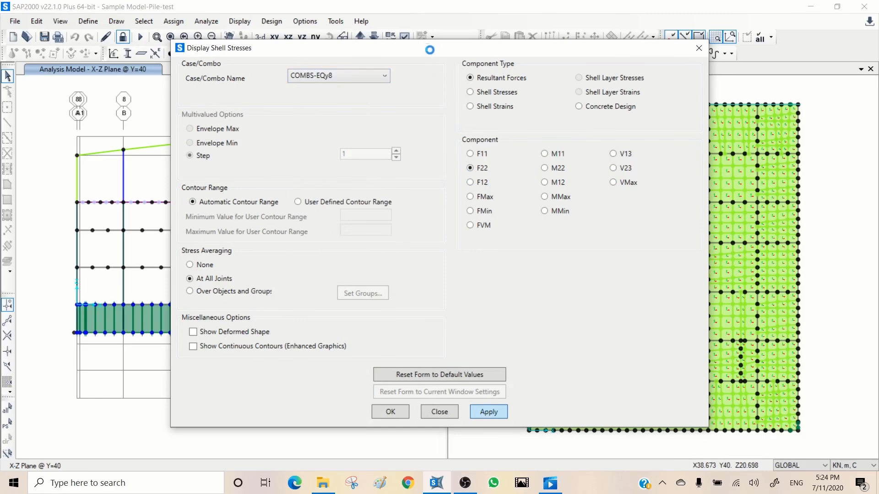
{"action": "mouse_move", "coordinate": [428, 51]}
{"action": "left_mouse_down"}
{"action": "mouse_move", "coordinate": [635, 58]}
{"action": "mouse_move", "coordinate": [707, 75]}
{"action": "left_mouse_up"}
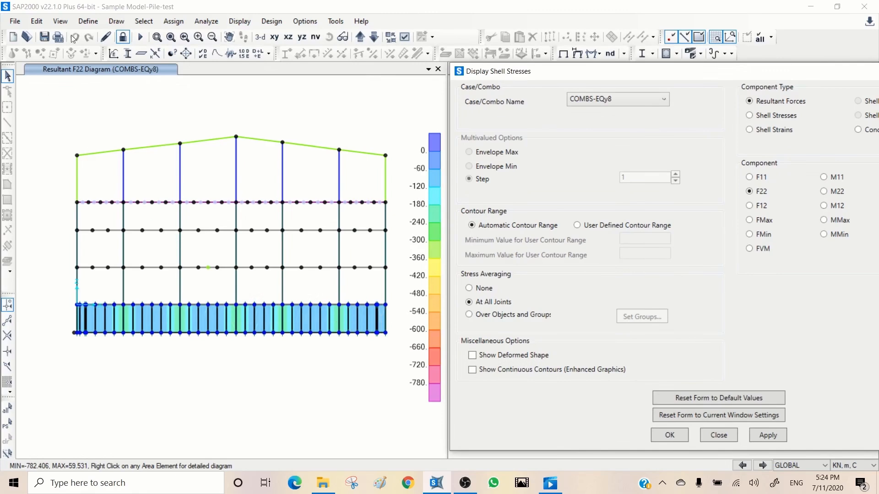
- Draw a section cut across the full length of the basement wall, from about X=-1.2, Z=-2.2 to X=33.7, Z=-1.9
{"action": "left_click", "coordinate": [116, 22]}
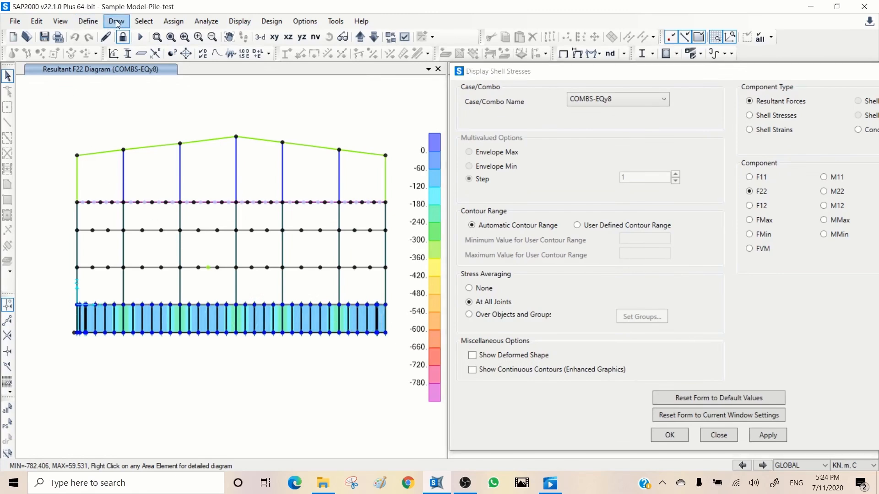
{"action": "left_click", "coordinate": [117, 22]}
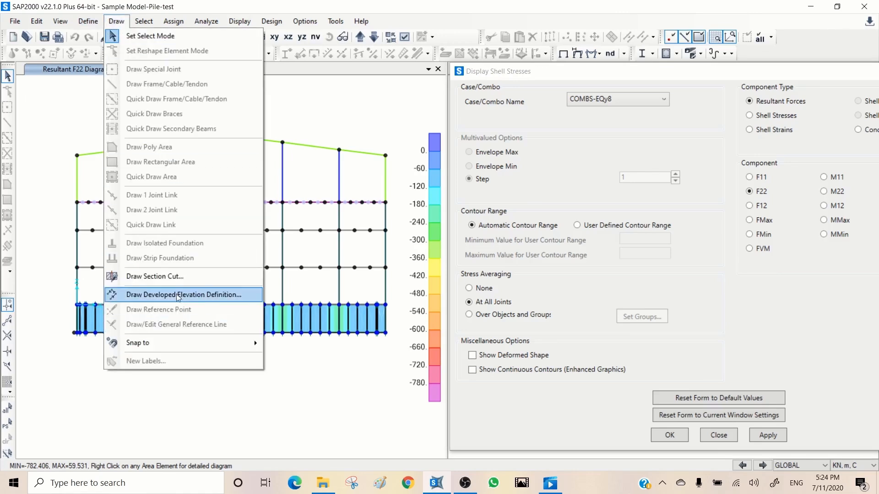
{"action": "left_click", "coordinate": [169, 277]}
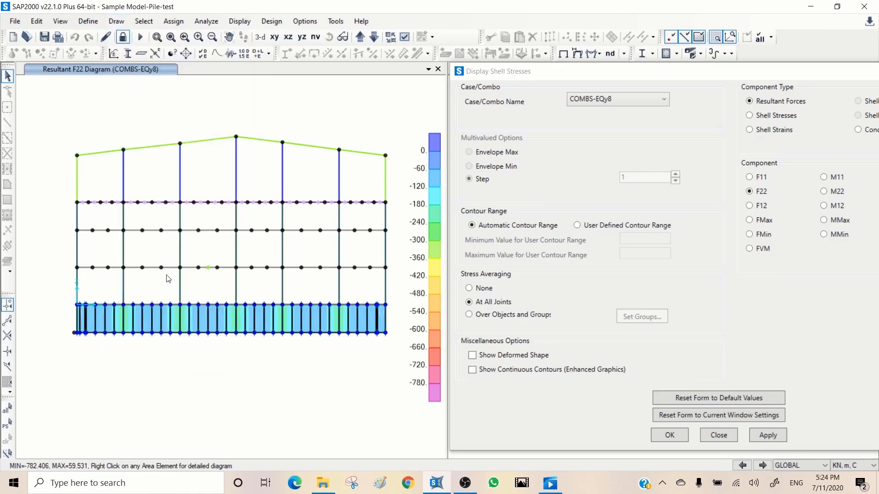
{"action": "left_click", "coordinate": [65, 325]}
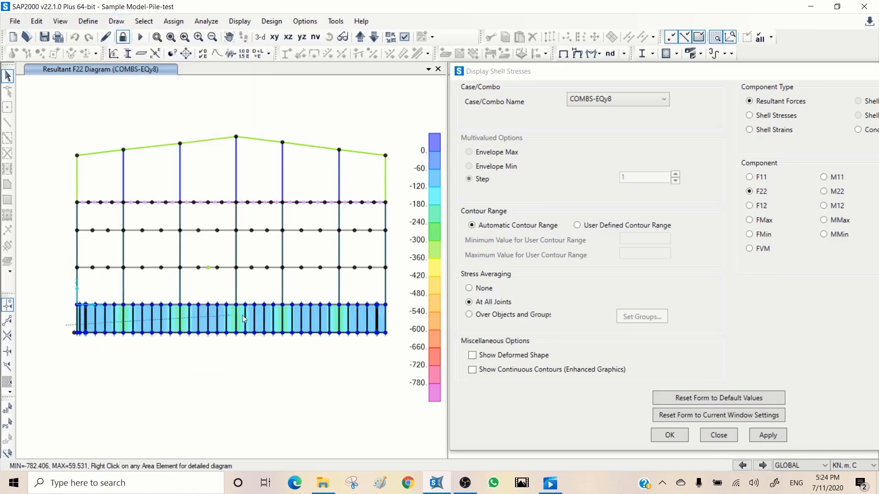
{"action": "left_click", "coordinate": [392, 327]}
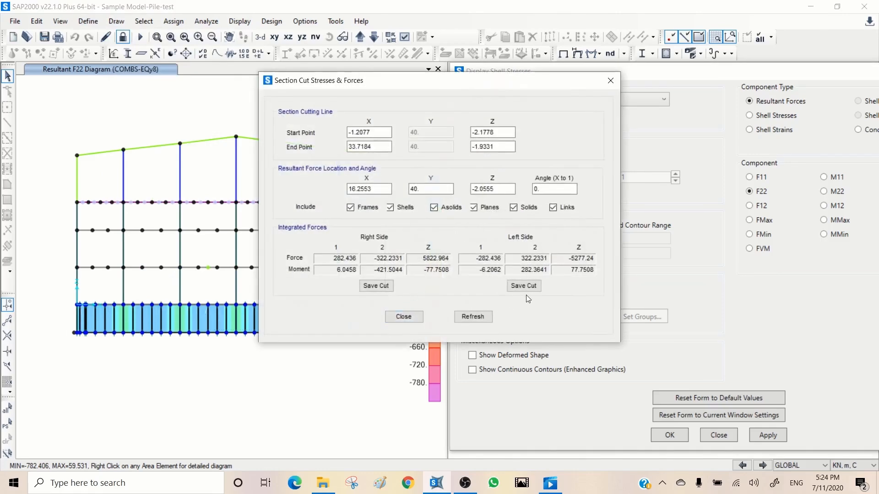
- Save the left-side section cut and reposition its dialog so the wall elevation is unobstructed
{"action": "left_click", "coordinate": [525, 286]}
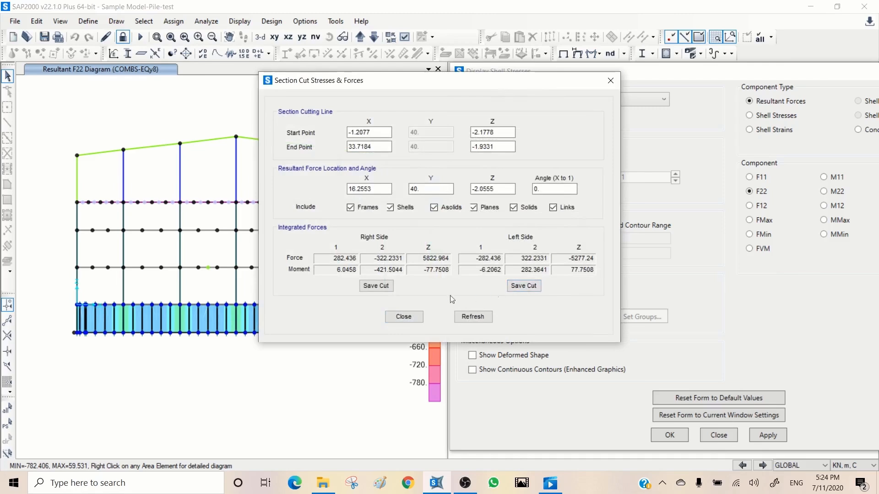
{"action": "left_click", "coordinate": [523, 287]}
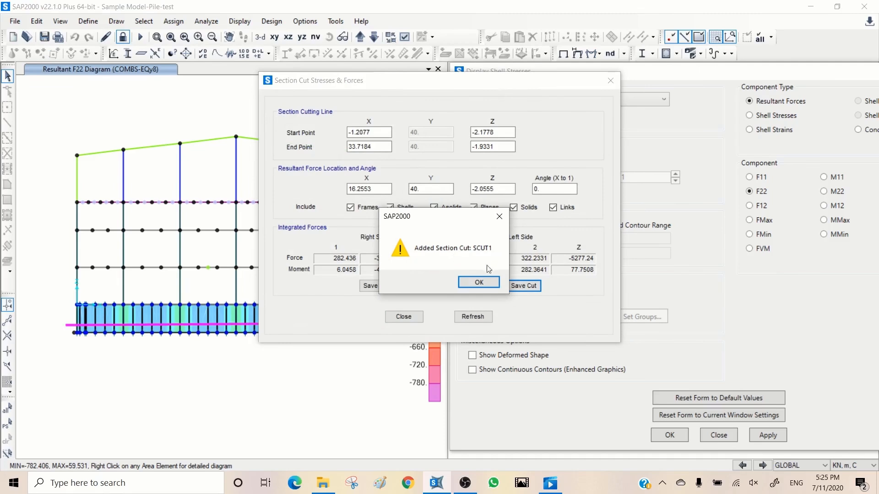
{"action": "left_click", "coordinate": [477, 282]}
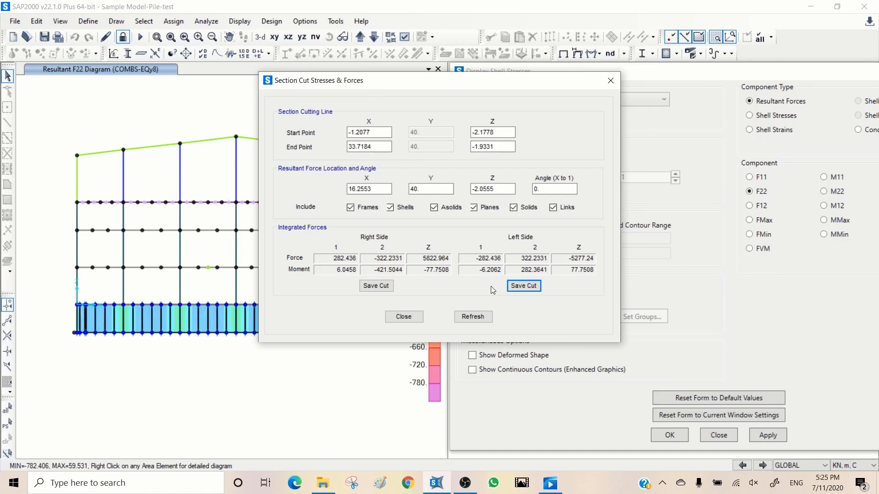
{"action": "left_click_drag", "start_coordinate": [398, 79], "coordinate": [600, 66]}
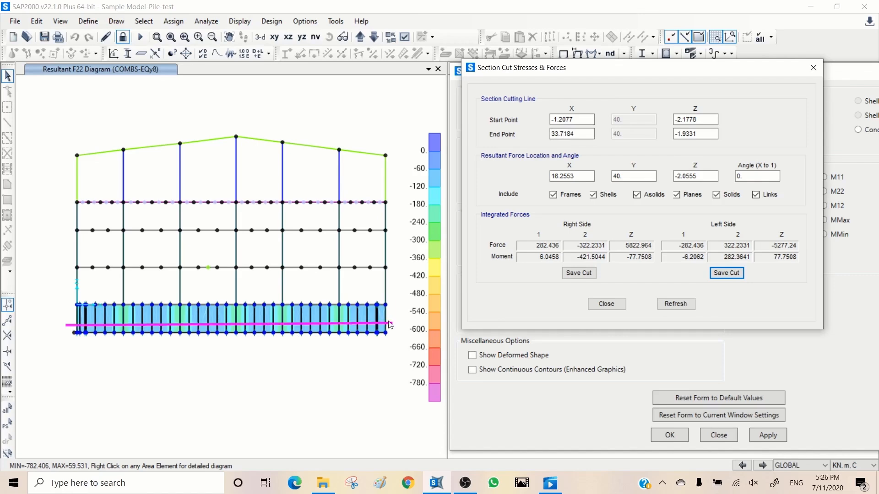
- Set the section cutting line's start X to 31 and refresh the integrated forces
{"action": "left_click", "coordinate": [577, 119]}
{"action": "double_click", "coordinate": [576, 119]}
{"action": "type", "text": "31"}
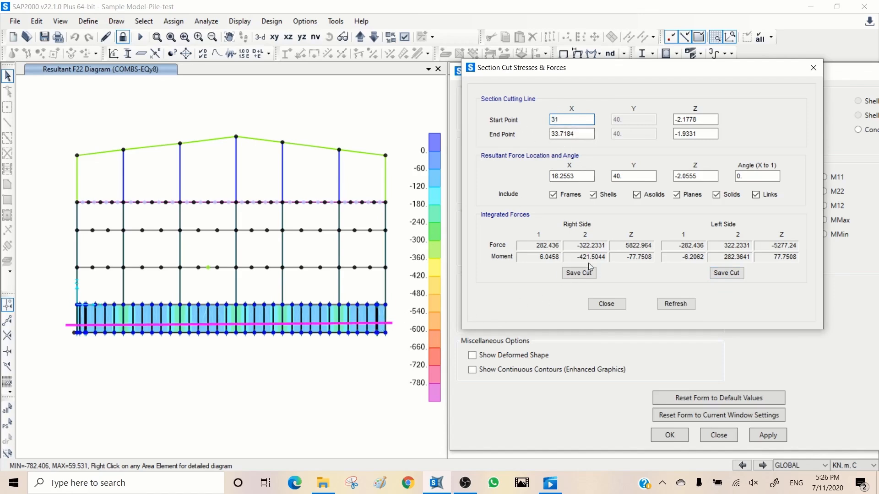
{"action": "left_click", "coordinate": [676, 305]}
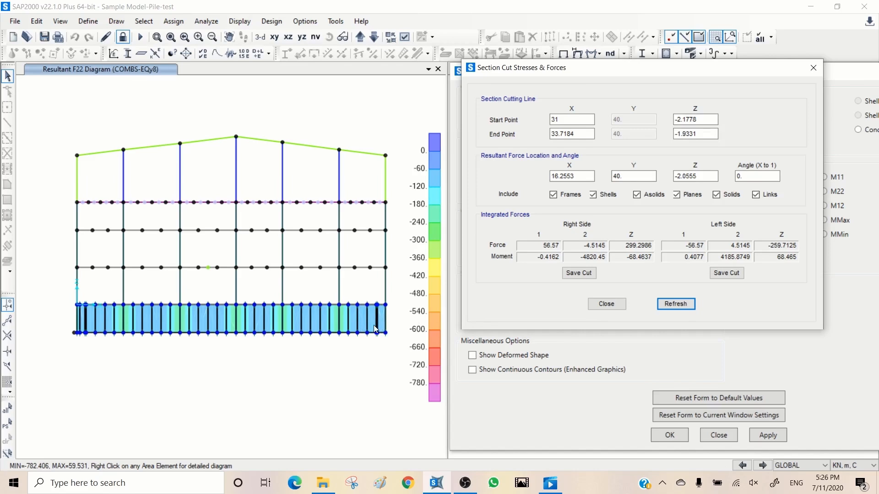
- Set the cutting line's start and end Z to -2, refresh the forces, and close the section cut and shell stress dialogs
{"action": "double_click", "coordinate": [705, 120]}
{"action": "type", "text": "-2"}
{"action": "double_click", "coordinate": [708, 130]}
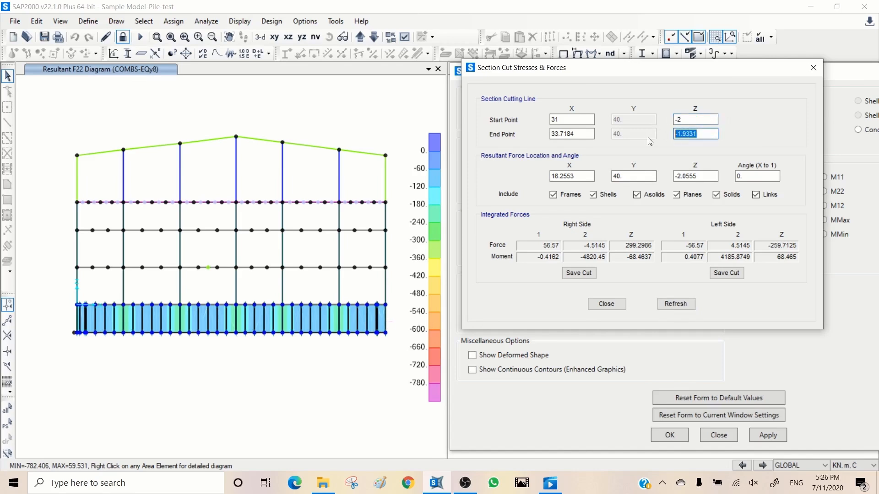
{"action": "type", "text": "-2"}
{"action": "left_click", "coordinate": [673, 305]}
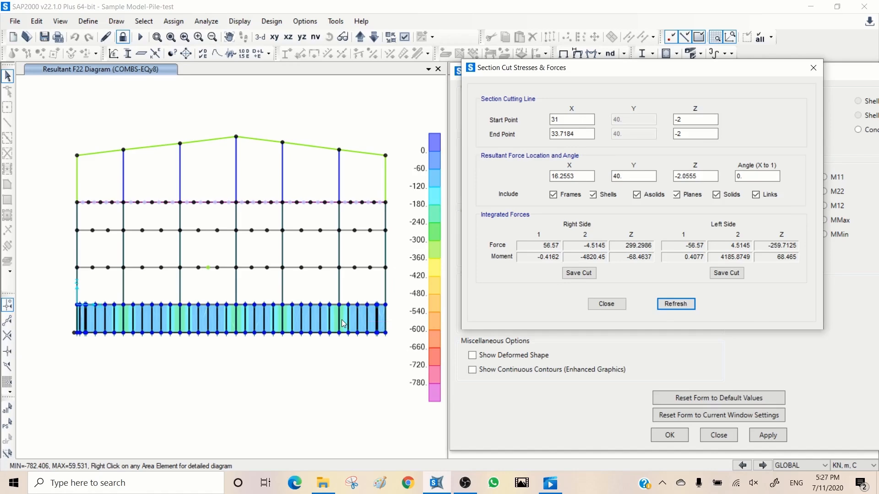
{"action": "left_click", "coordinate": [613, 305]}
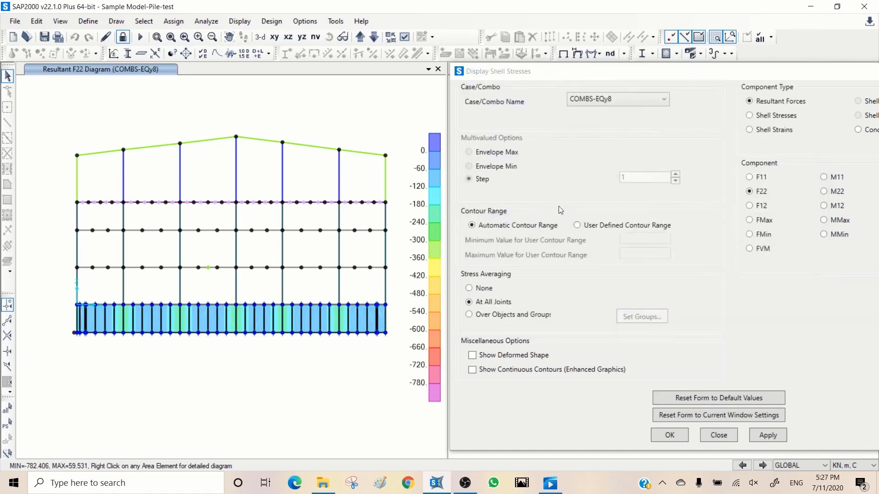
{"action": "left_click_drag", "start_coordinate": [749, 72], "coordinate": [466, 58]}
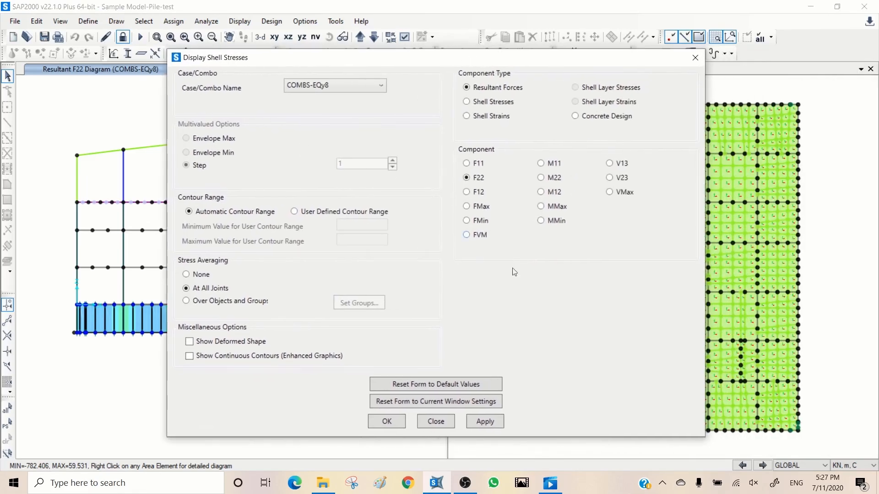
{"action": "left_click", "coordinate": [435, 421]}
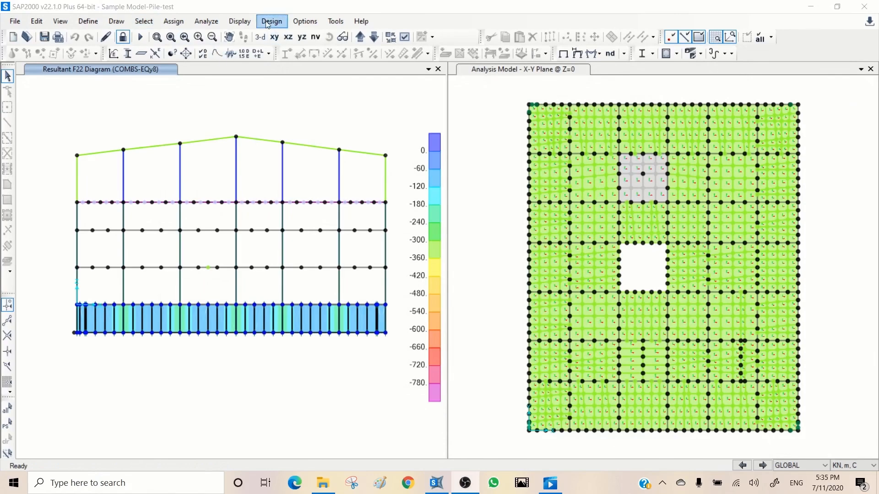
- Review the Section Cut Forces - Analysis table from Structure Output for the selected earthquake load cases, then close it
{"action": "left_click", "coordinate": [236, 22]}
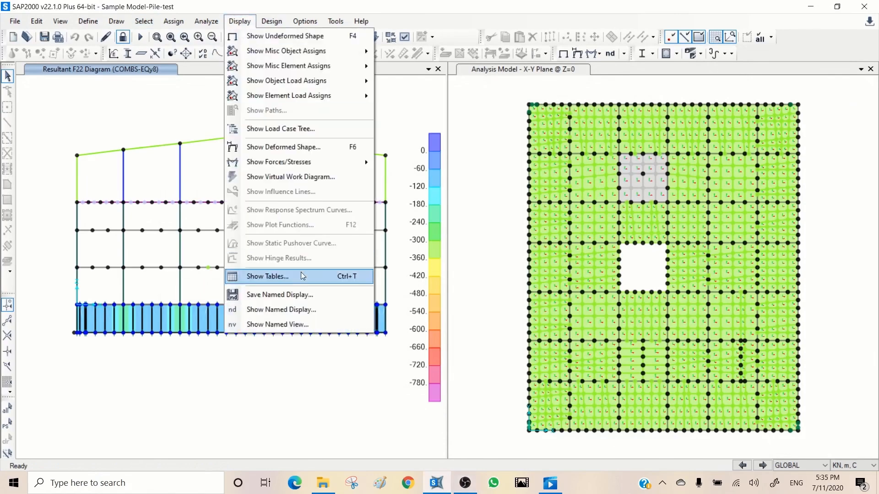
{"action": "left_click", "coordinate": [279, 278]}
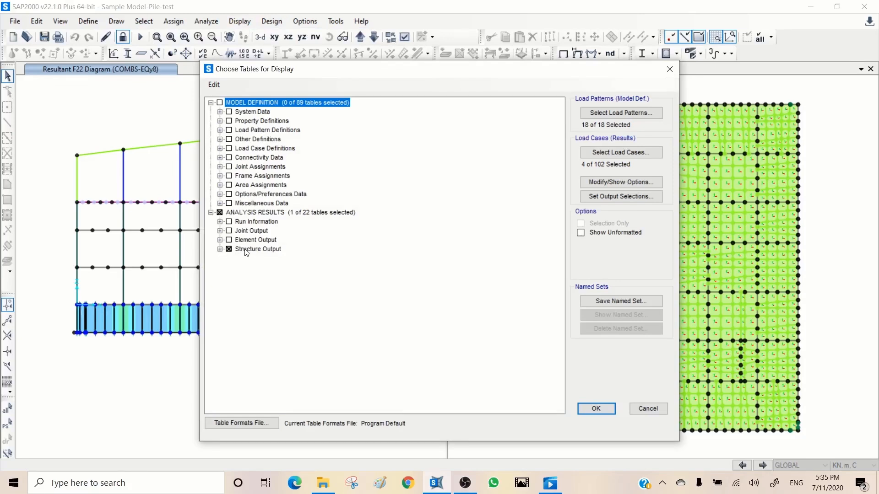
{"action": "left_click", "coordinate": [220, 249]}
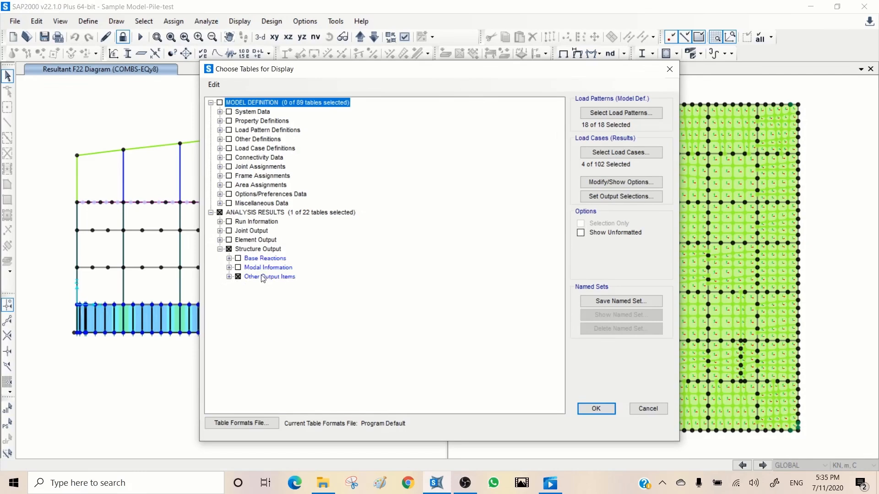
{"action": "left_click", "coordinate": [229, 277]}
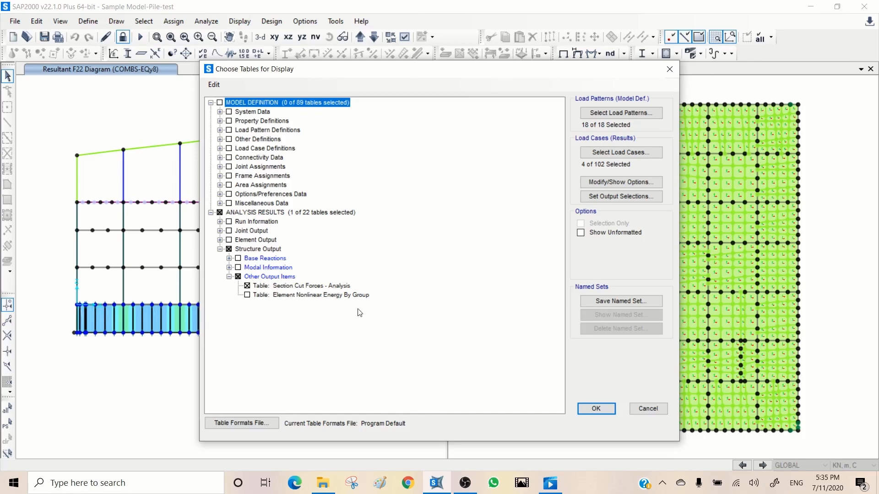
{"action": "left_click", "coordinate": [596, 409]}
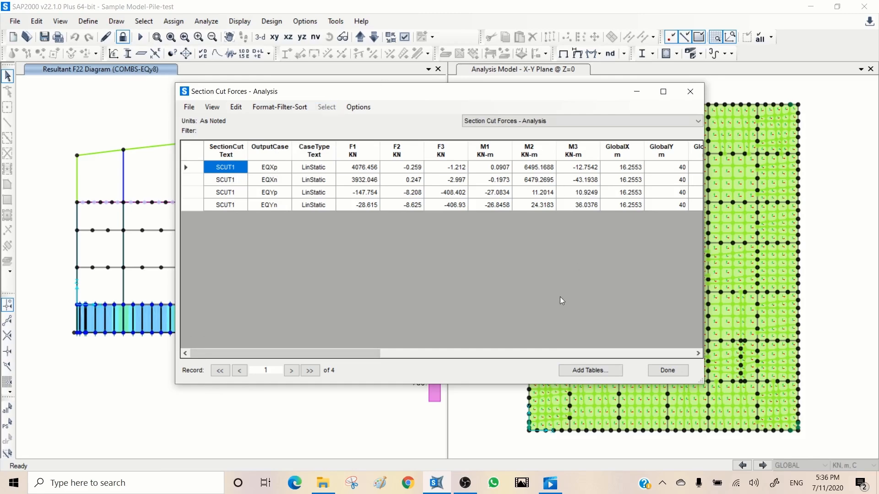
{"action": "left_click", "coordinate": [668, 371]}
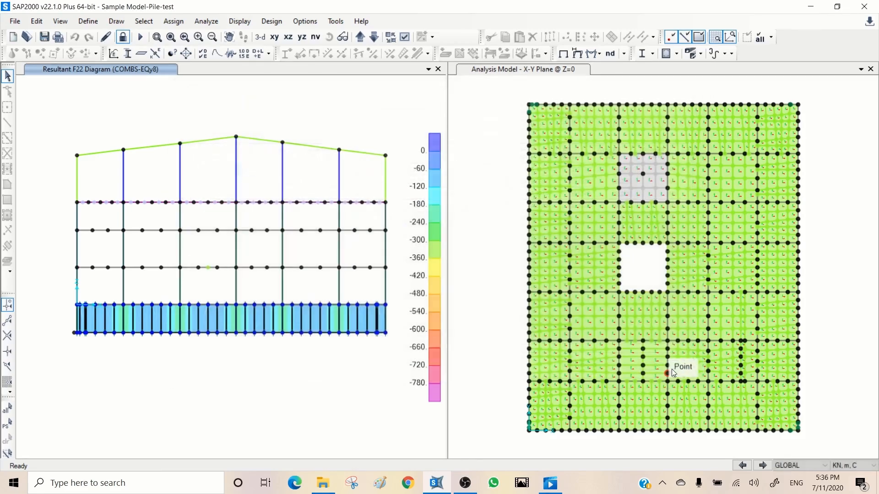
- Restrict the output cases to ENVELOPE-S, ENVELOPE-U and ENVELOPE-W, and review the section cut forces table for them
{"action": "left_click", "coordinate": [239, 21]}
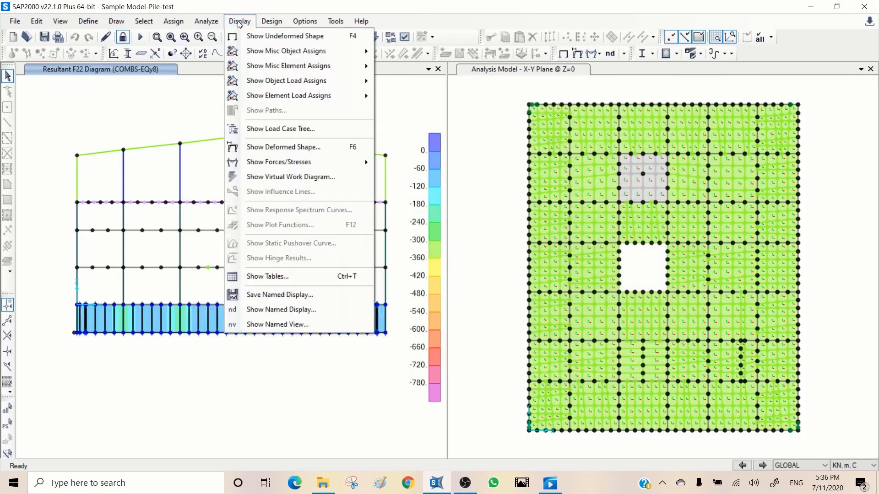
{"action": "left_click", "coordinate": [282, 275]}
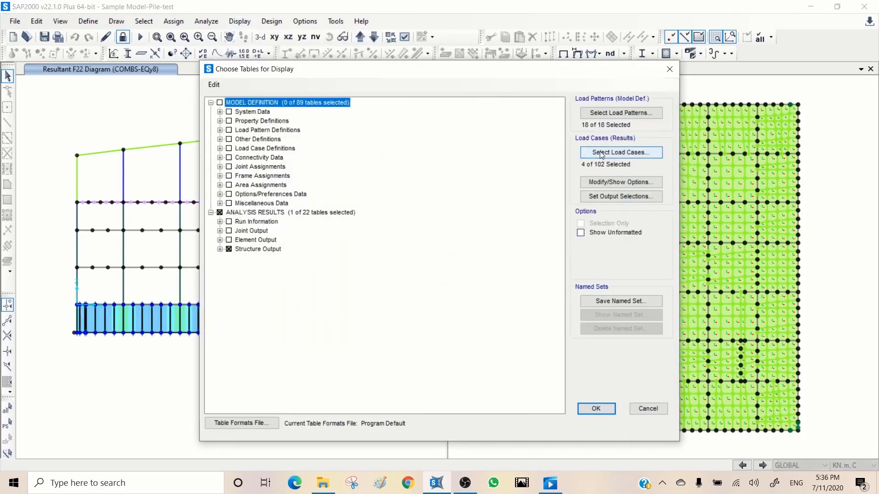
{"action": "left_click", "coordinate": [601, 154]}
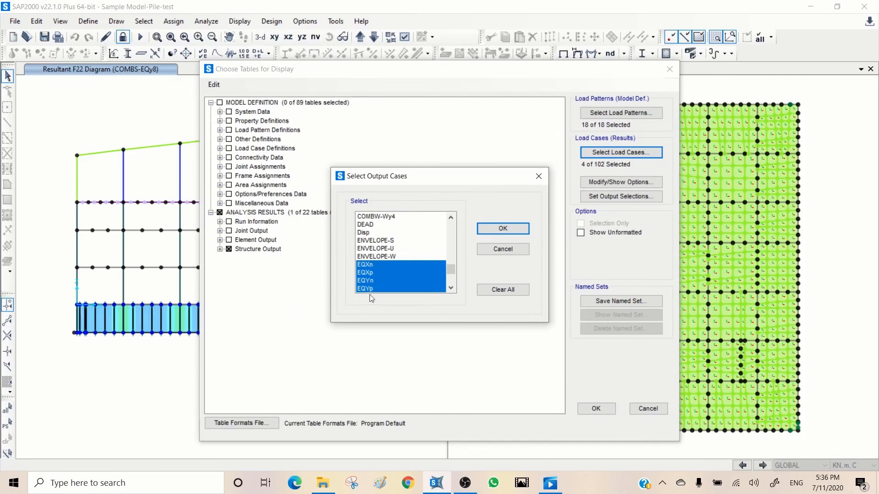
{"action": "left_click_drag", "start_coordinate": [393, 241], "coordinate": [393, 257]}
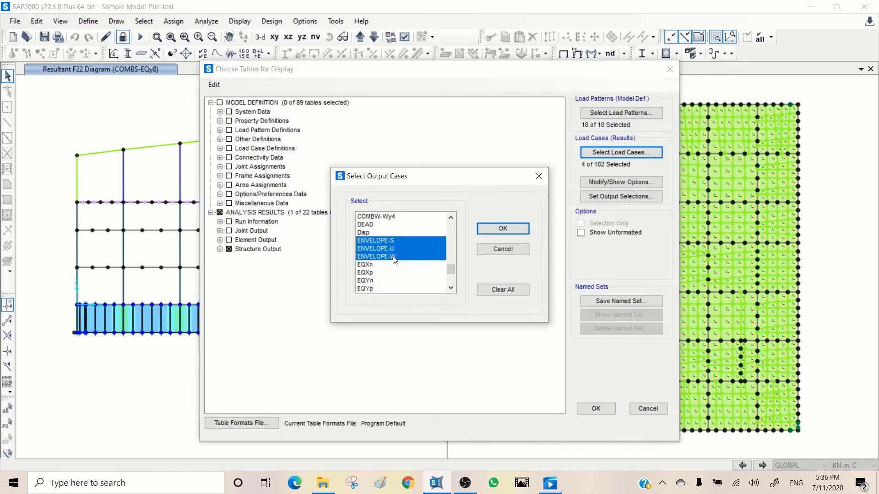
{"action": "left_click", "coordinate": [503, 229]}
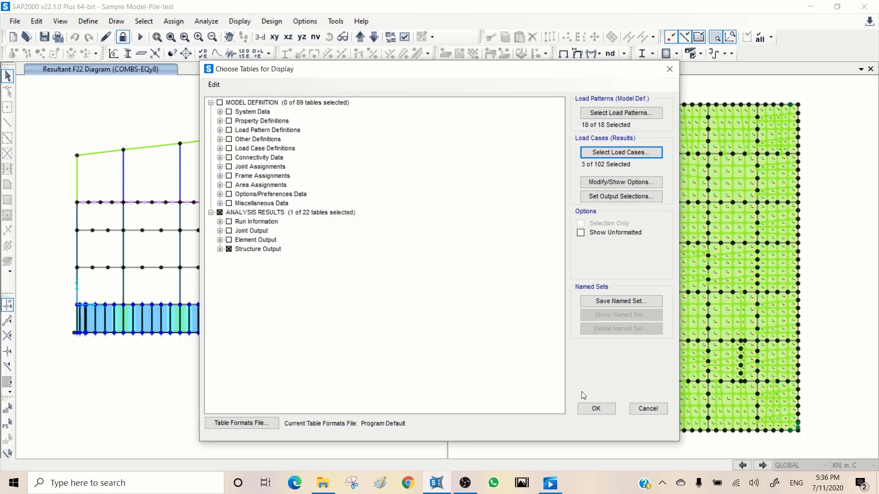
{"action": "left_click", "coordinate": [595, 408]}
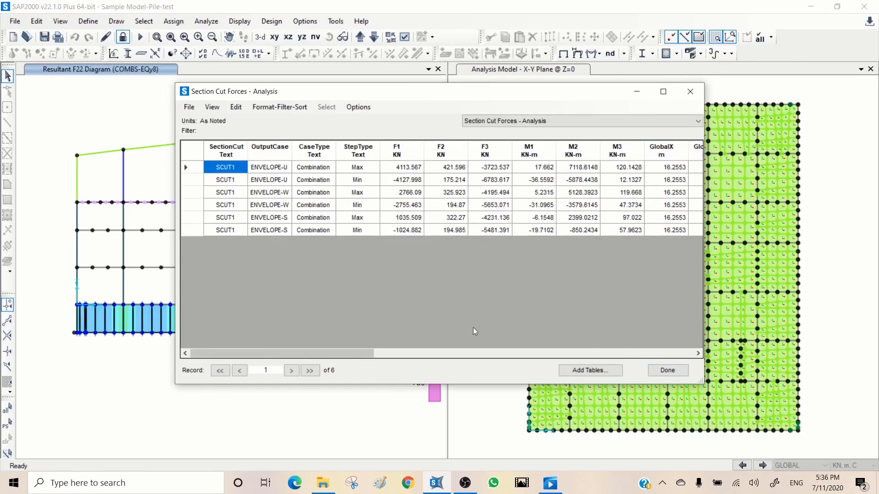
{"action": "left_click", "coordinate": [668, 370]}
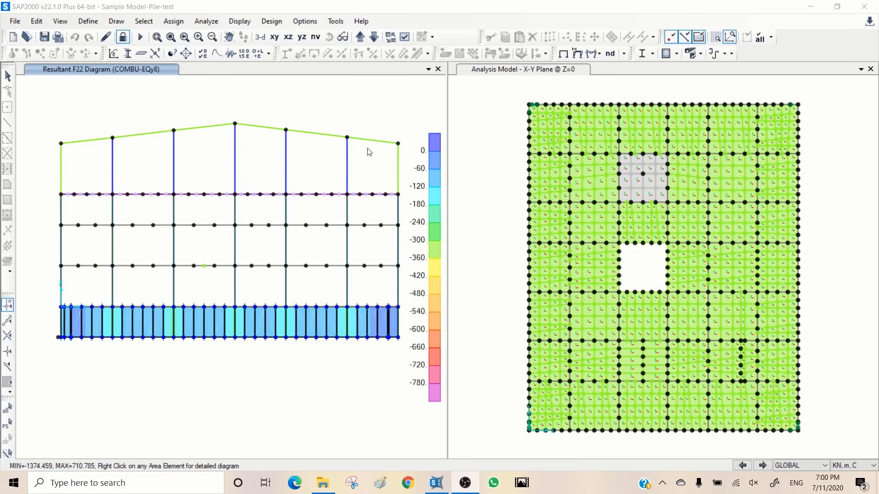
- Show the named view WALL-1 in place of the F22 diagram
{"action": "left_click", "coordinate": [366, 93]}
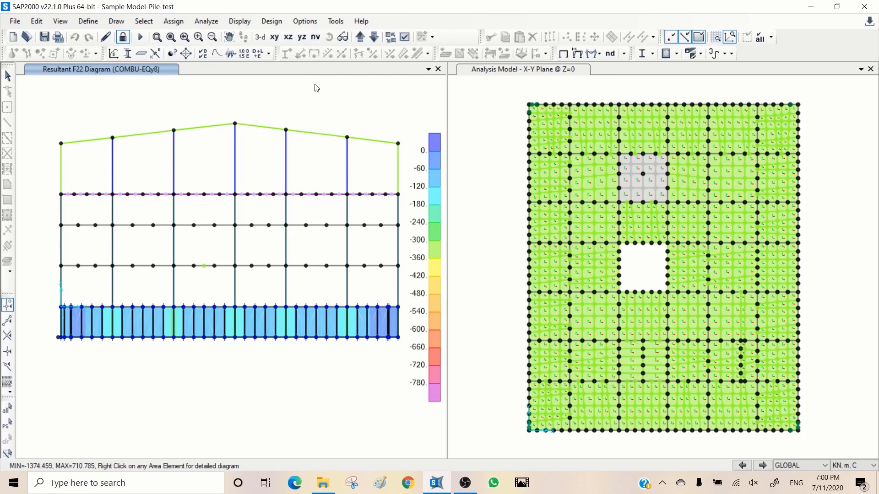
{"action": "left_click", "coordinate": [316, 38]}
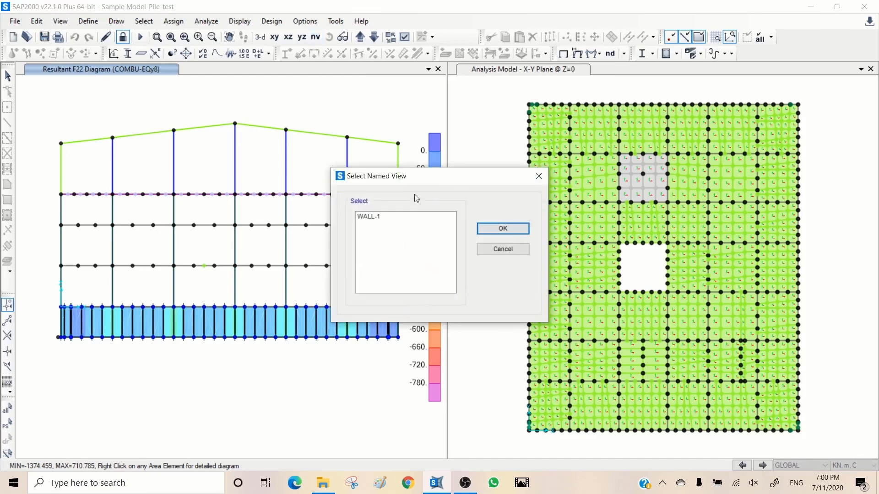
{"action": "left_click", "coordinate": [388, 217]}
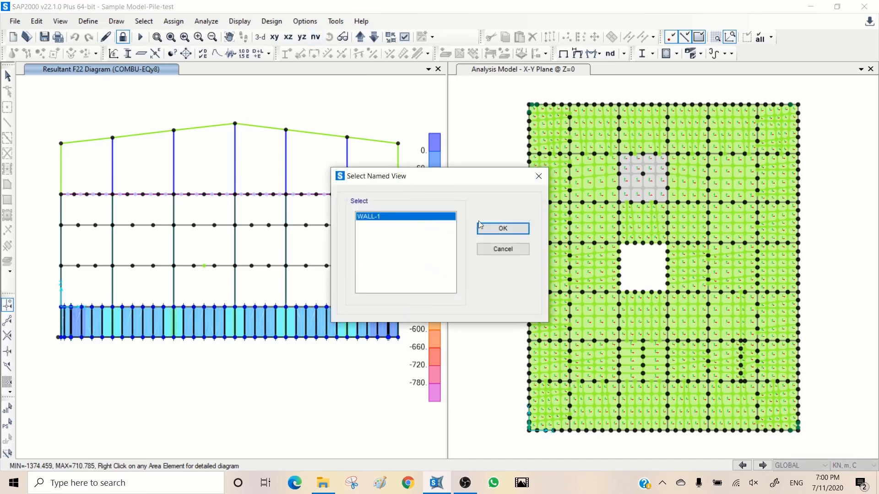
{"action": "left_click", "coordinate": [495, 231]}
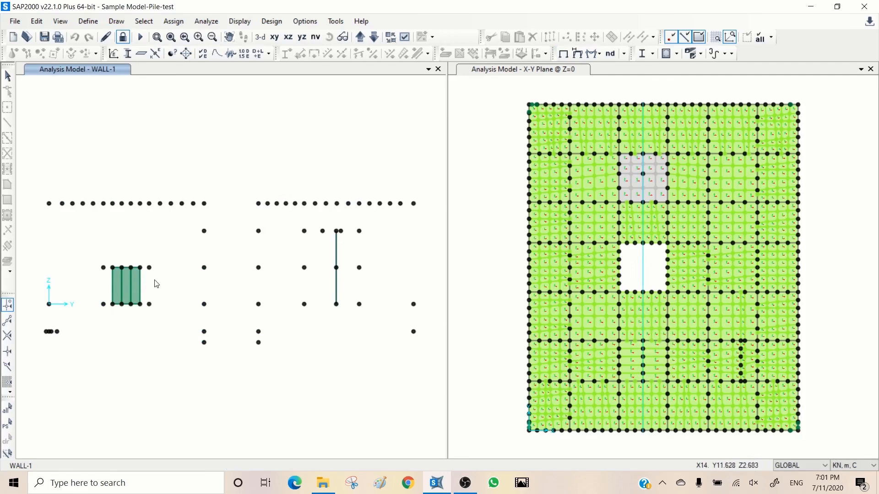
- Select the three shell areas of the small wall in the WALL-1 view and define a new group named Wall-Sec-1
{"action": "left_click_drag", "start_coordinate": [108, 289], "coordinate": [107, 288]}
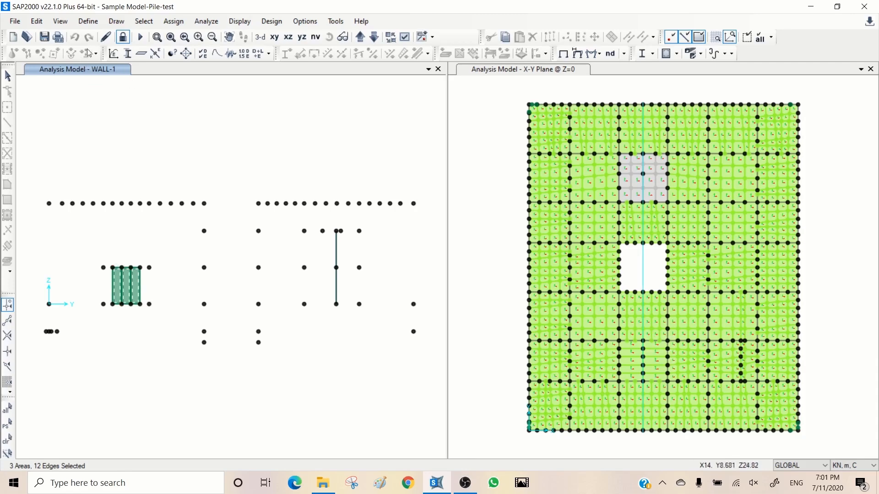
{"action": "left_click", "coordinate": [88, 22]}
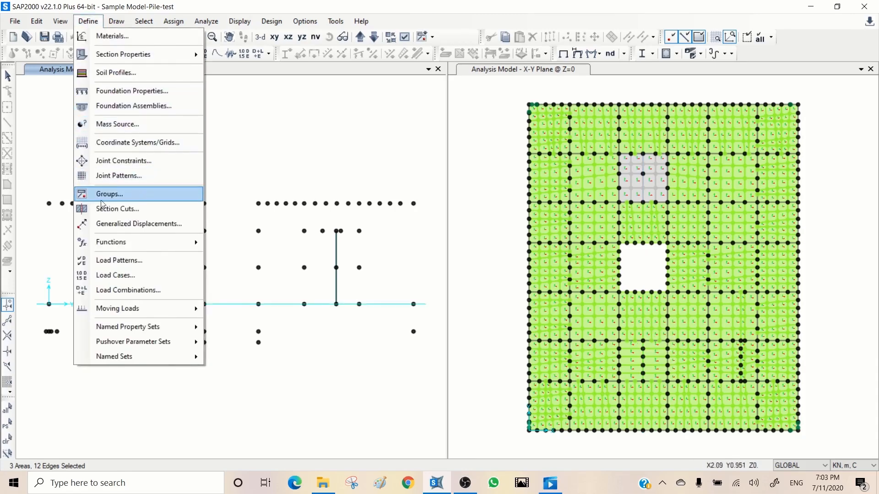
{"action": "left_click", "coordinate": [108, 194]}
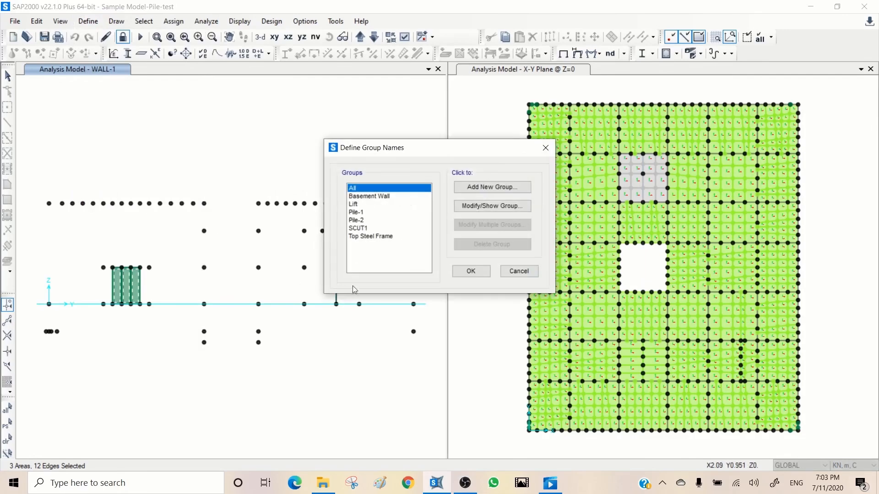
{"action": "left_click", "coordinate": [482, 185]}
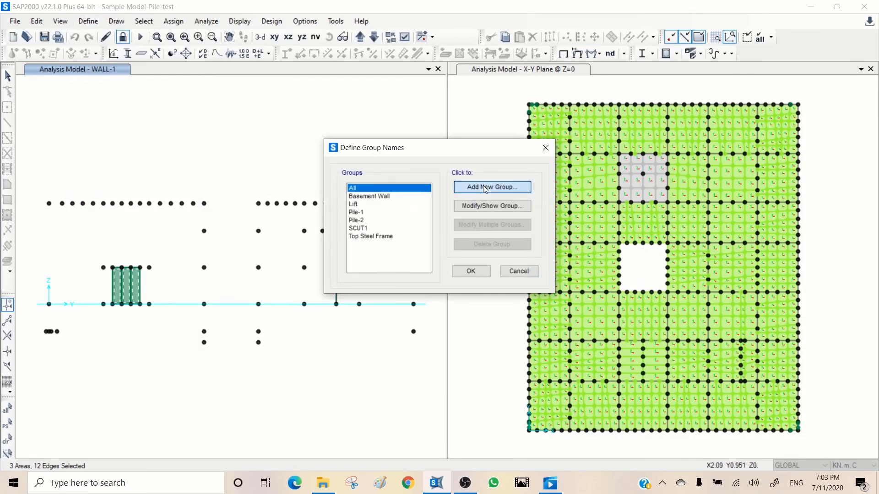
{"action": "left_click", "coordinate": [490, 154]}
{"action": "left_click_drag", "start_coordinate": [489, 153], "coordinate": [402, 161]}
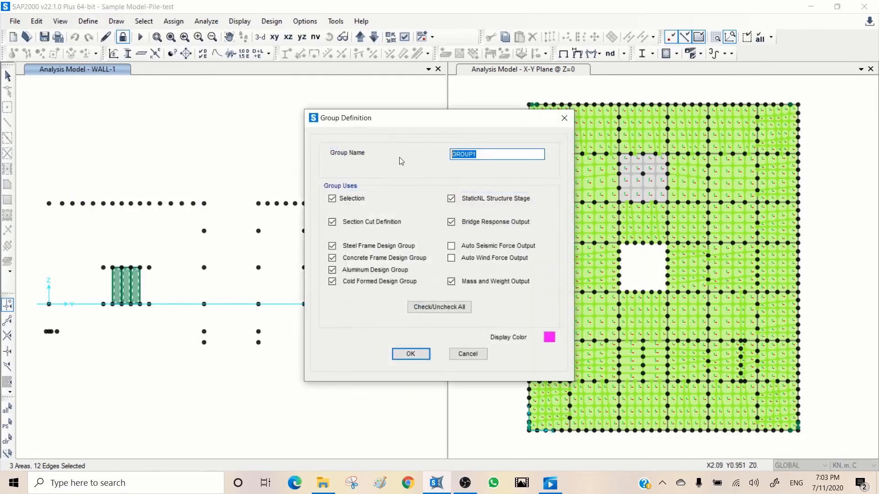
{"action": "type", "text": "Wall-Sec-1"}
{"action": "left_click", "coordinate": [411, 354]}
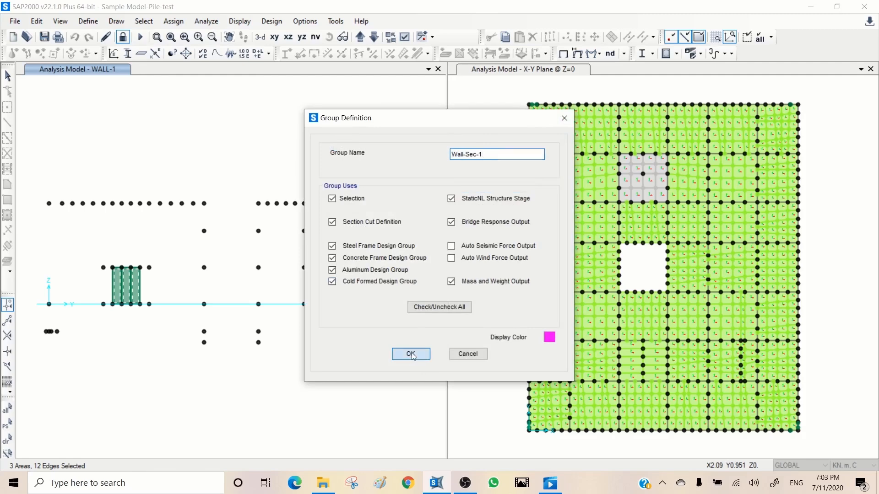
{"action": "left_click", "coordinate": [458, 273]}
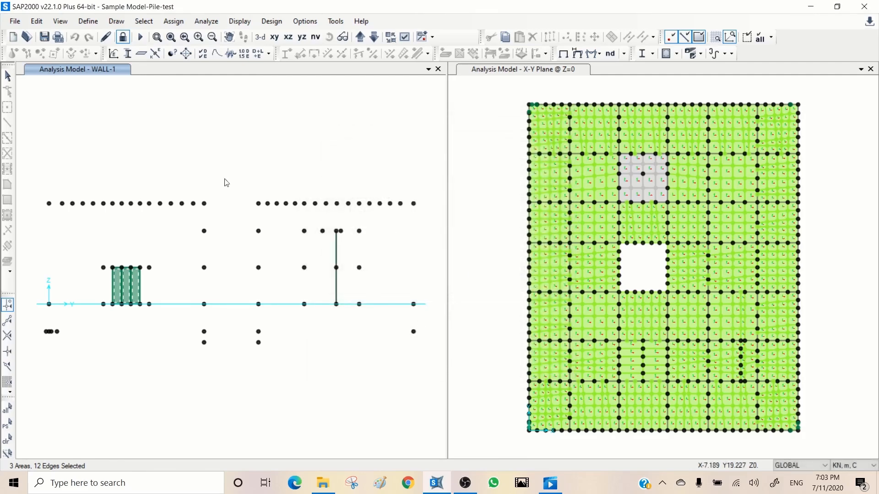
- Add a section cut named Wall-Sec-1 that is defined by group
{"action": "left_click", "coordinate": [88, 21]}
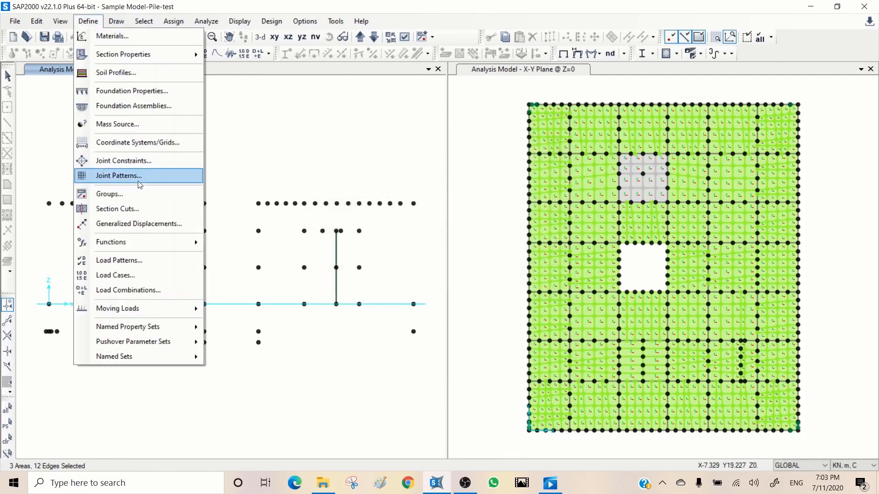
{"action": "left_click", "coordinate": [142, 209]}
{"action": "left_click", "coordinate": [484, 210]}
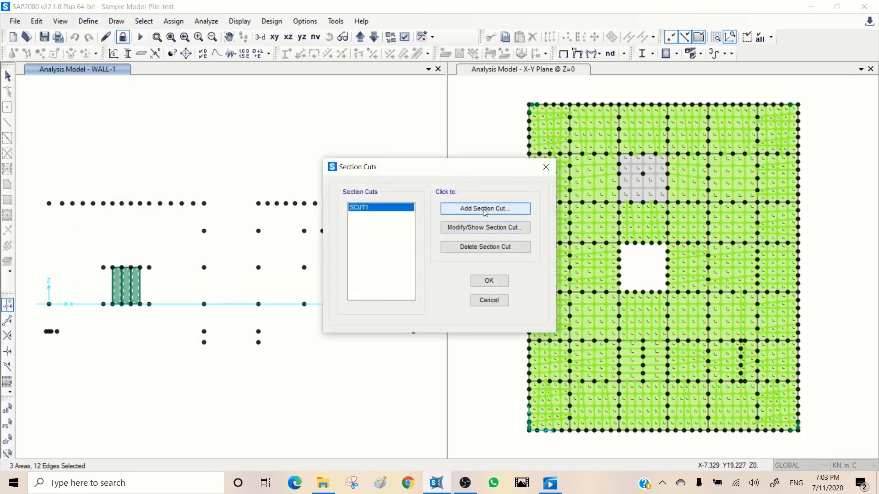
{"action": "left_click_drag", "start_coordinate": [390, 115], "coordinate": [289, 125]}
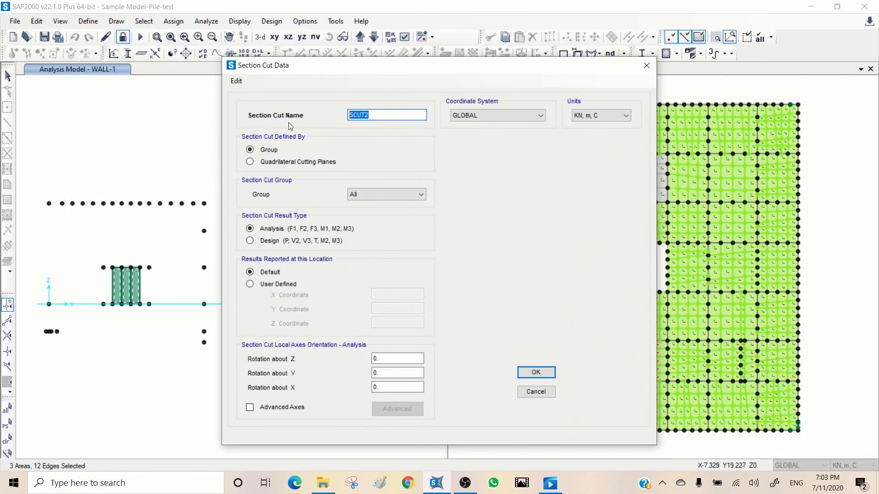
{"action": "type", "text": "Wall-Sec-1"}
{"action": "left_click", "coordinate": [263, 165]}
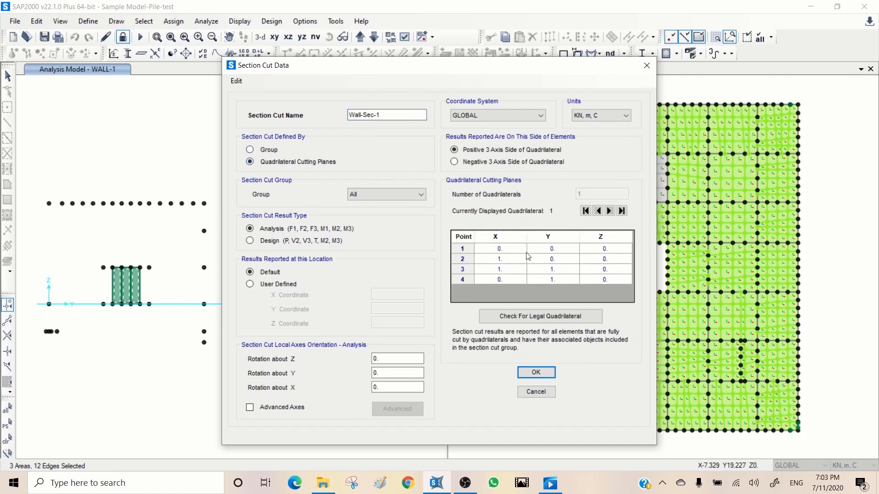
{"action": "left_click", "coordinate": [253, 150]}
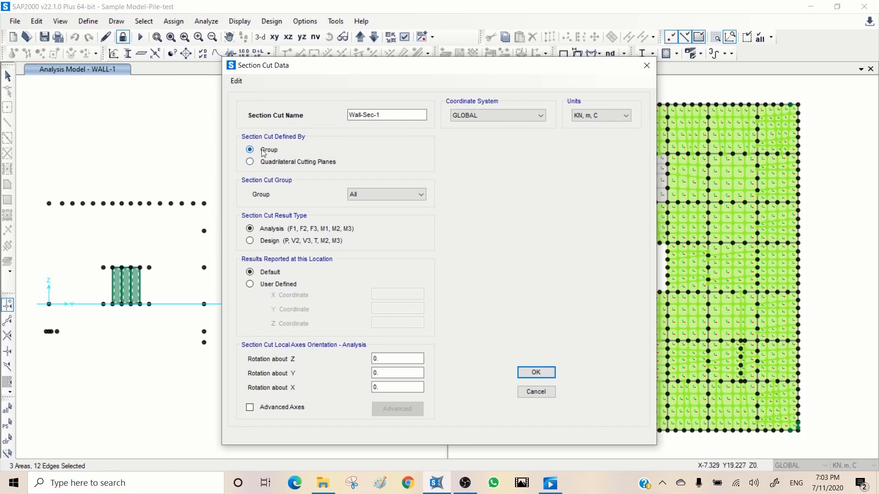
- Set the section cut's group to Wall-Sec-1, keep the default result location, and save the section cut definition
{"action": "left_click", "coordinate": [367, 194]}
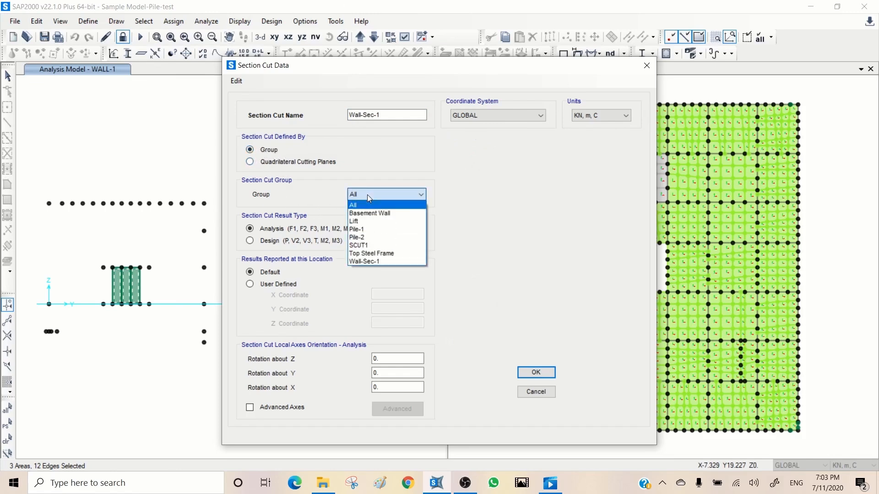
{"action": "left_click", "coordinate": [383, 260]}
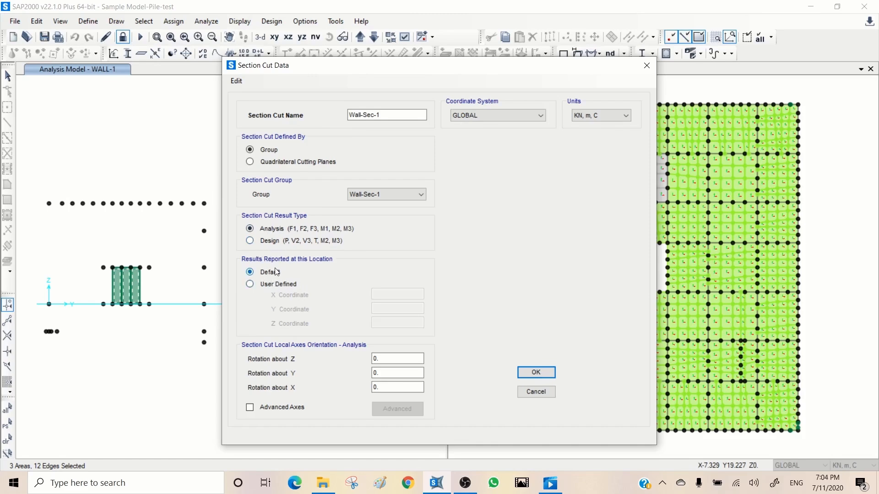
{"action": "left_click", "coordinate": [271, 284]}
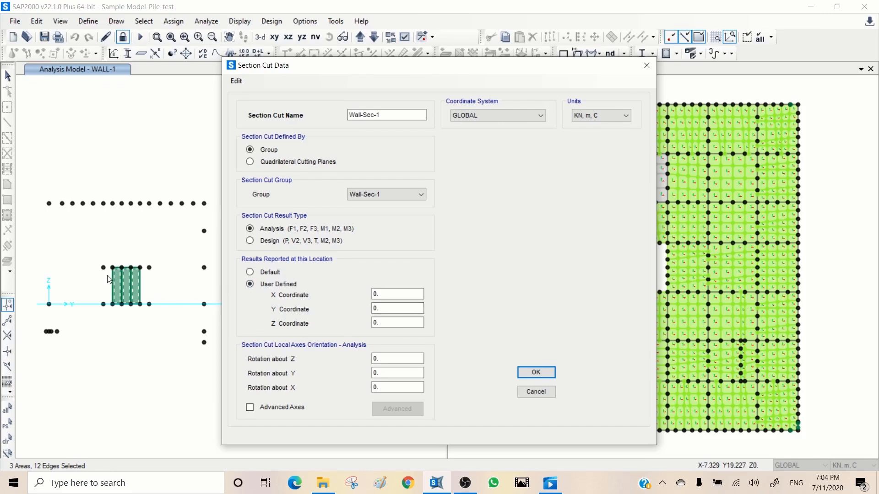
{"action": "left_click", "coordinate": [270, 274]}
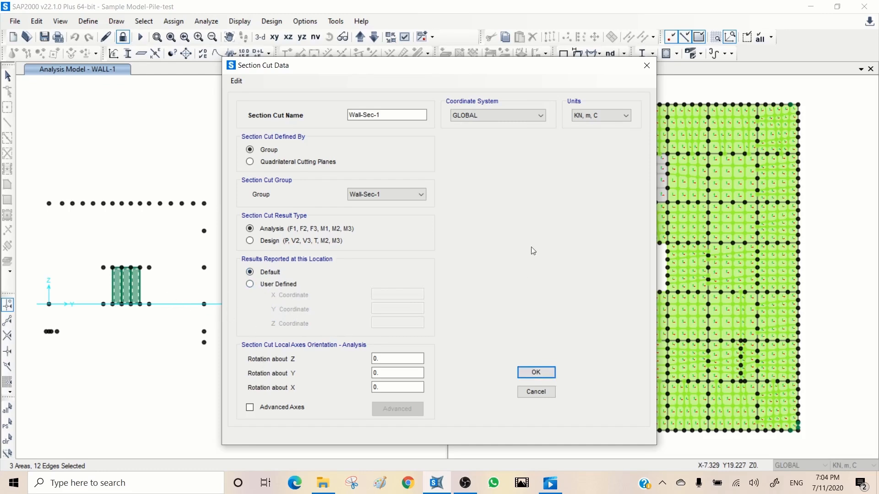
{"action": "left_click", "coordinate": [531, 373]}
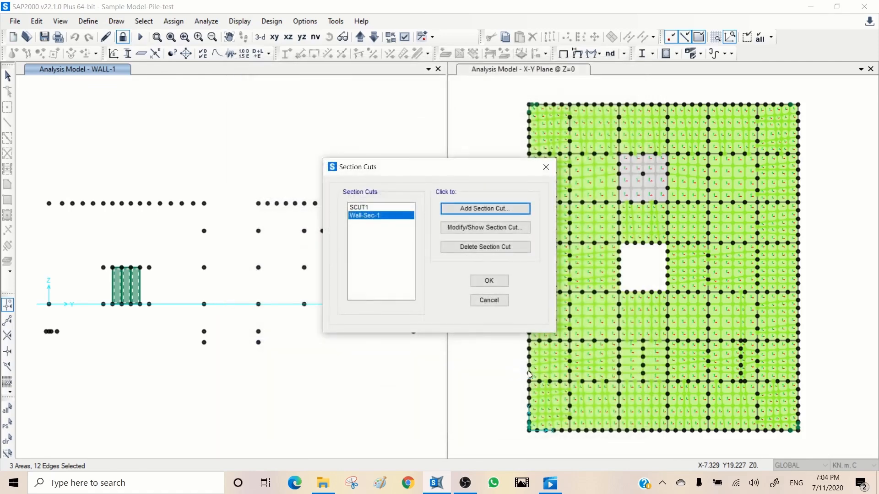
{"action": "left_click", "coordinate": [479, 283]}
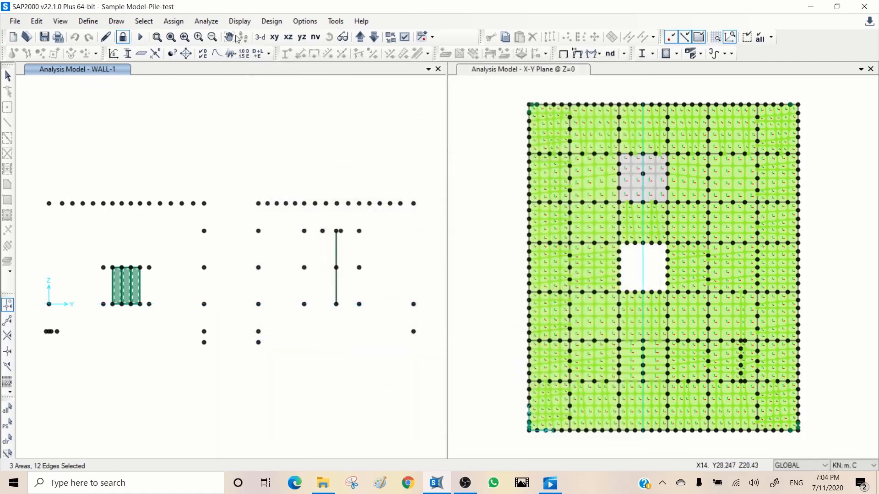
- Review the Section Cut Forces - Analysis table for load cases EQXn, EQXp, EQYn and EQYp, then close it
{"action": "left_click", "coordinate": [239, 21]}
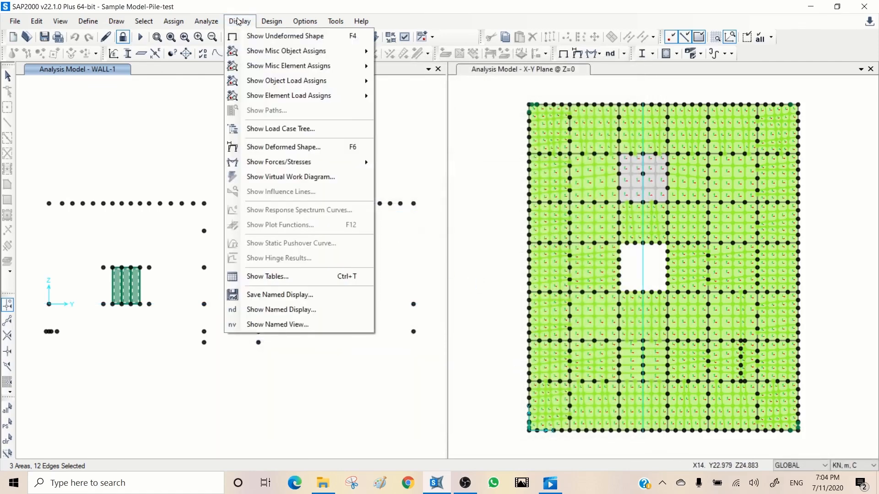
{"action": "left_click", "coordinate": [258, 277]}
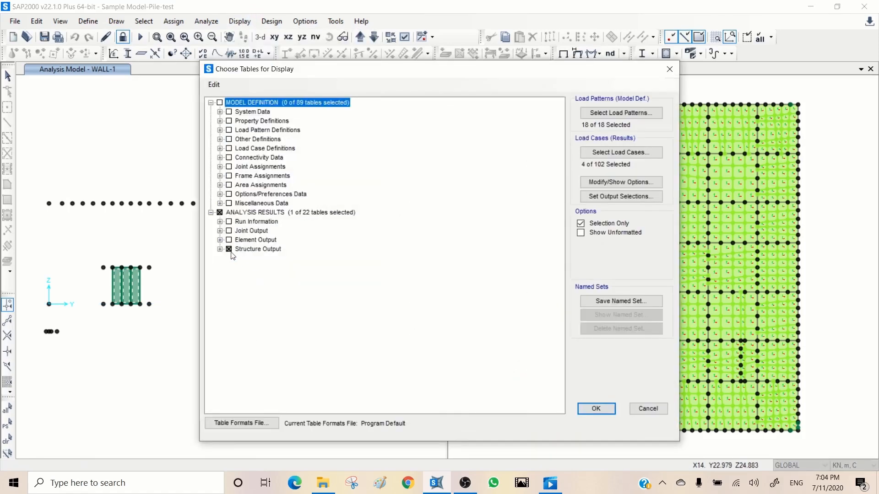
{"action": "left_click", "coordinate": [220, 249]}
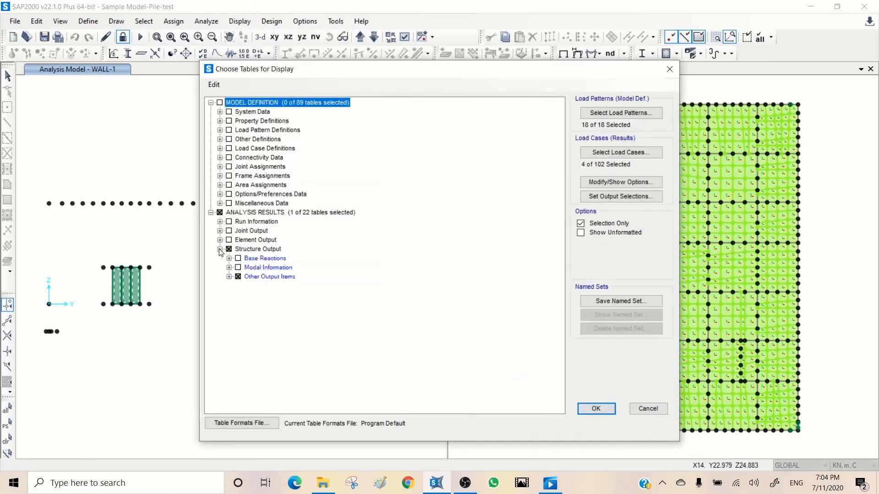
{"action": "left_click", "coordinate": [229, 277]}
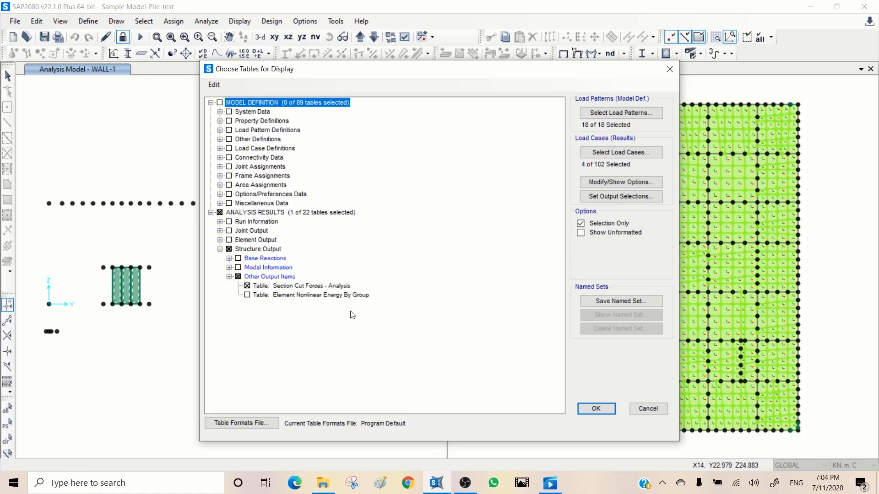
{"action": "left_click", "coordinate": [602, 152]}
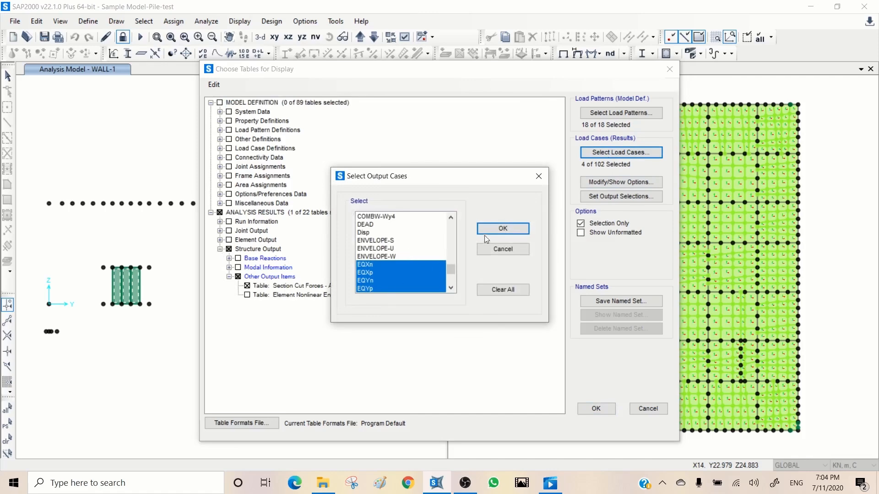
{"action": "left_click", "coordinate": [497, 229]}
{"action": "left_click", "coordinate": [596, 409]}
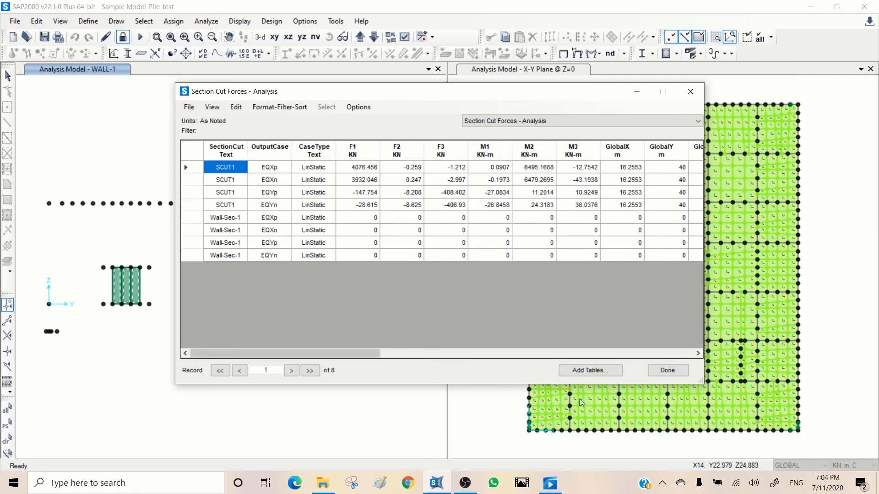
{"action": "left_click", "coordinate": [666, 372]}
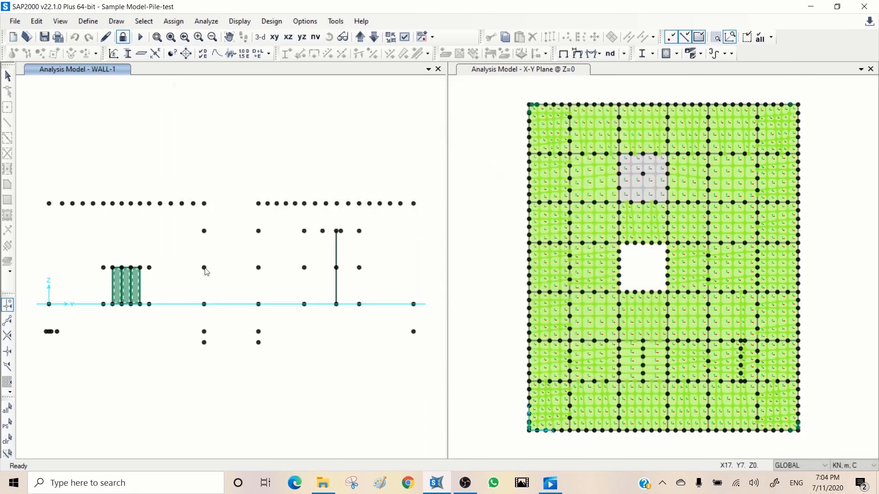
- Add the small wall's joints to the selected areas and assign the selection to group Wall-Sec-1 with the Replace Group option
{"action": "left_click_drag", "start_coordinate": [131, 289], "coordinate": [110, 312]}
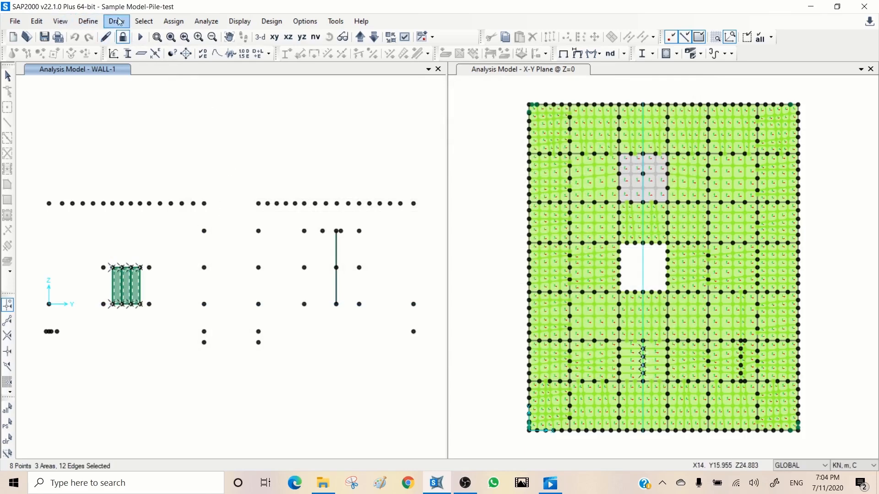
{"action": "left_click", "coordinate": [173, 21]}
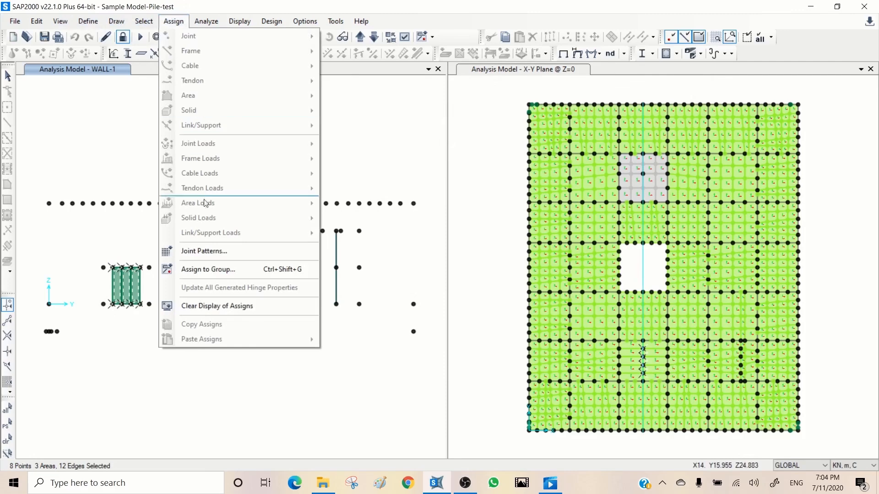
{"action": "left_click", "coordinate": [205, 272]}
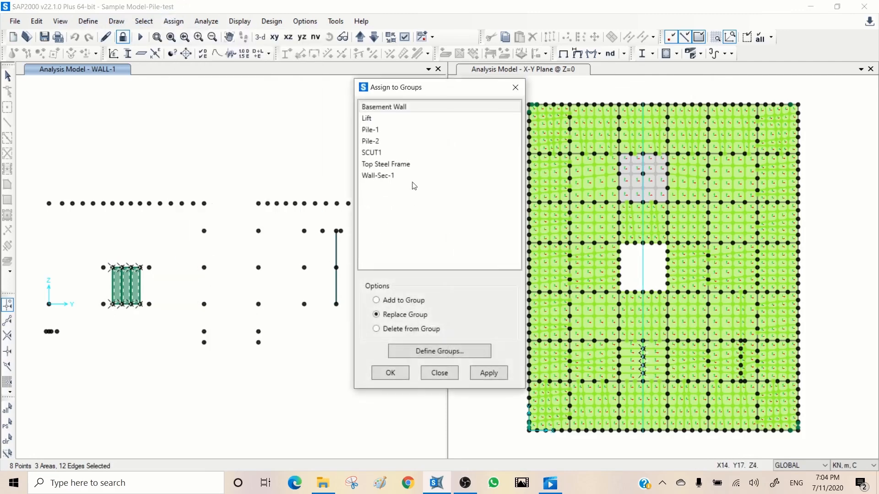
{"action": "left_click", "coordinate": [391, 176]}
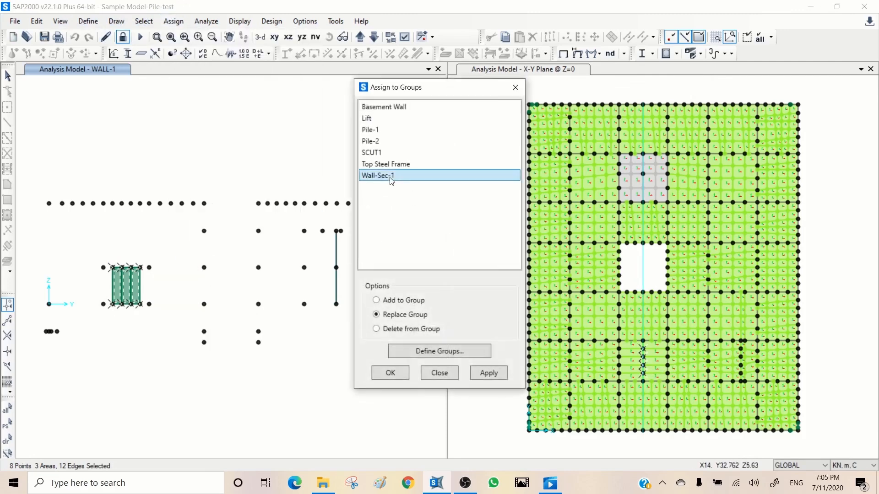
{"action": "left_click", "coordinate": [483, 372]}
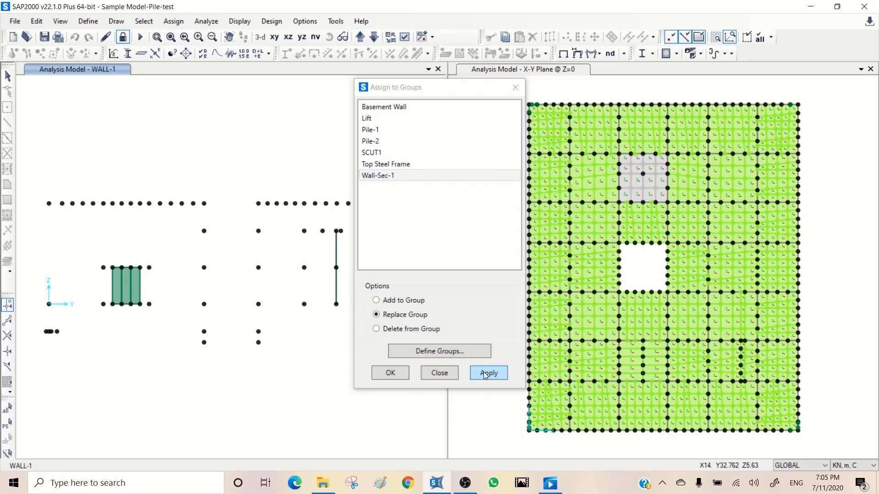
{"action": "left_click", "coordinate": [439, 374]}
- Recheck the earthquake section cut forces for Wall-Sec-1 in the results table, then close it
{"action": "left_click", "coordinate": [247, 21]}
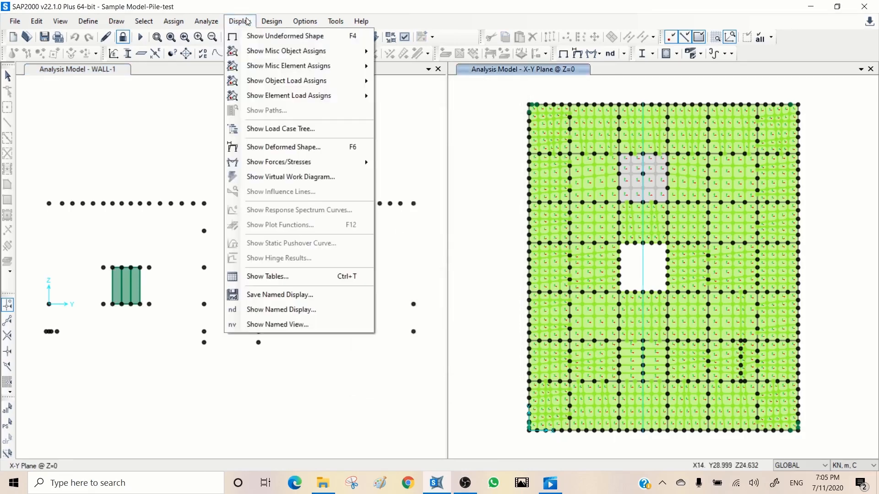
{"action": "left_click", "coordinate": [260, 277]}
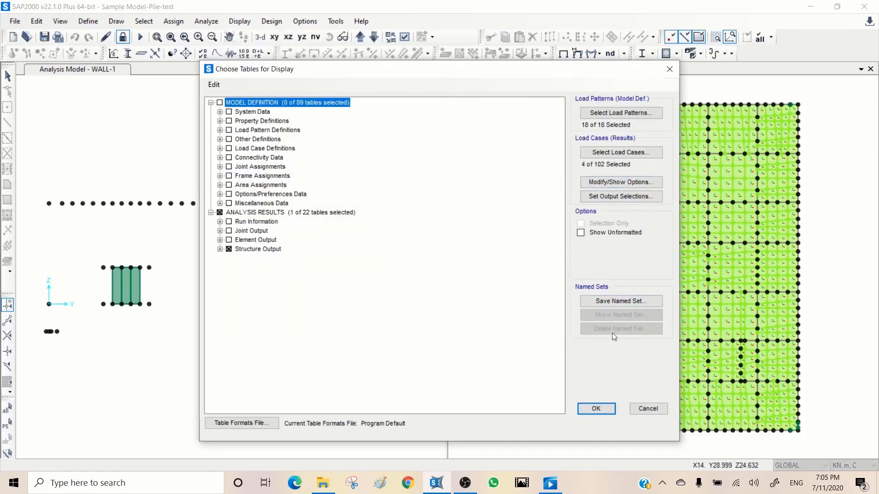
{"action": "left_click", "coordinate": [596, 410]}
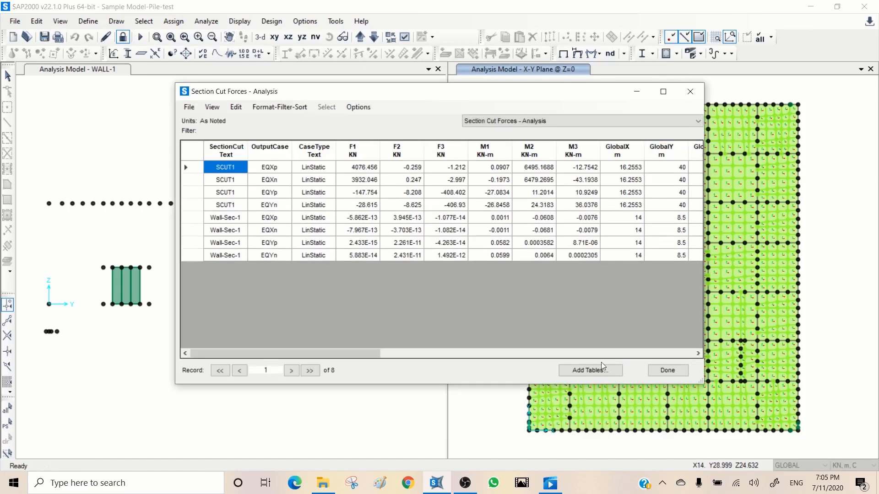
{"action": "left_click", "coordinate": [667, 369]}
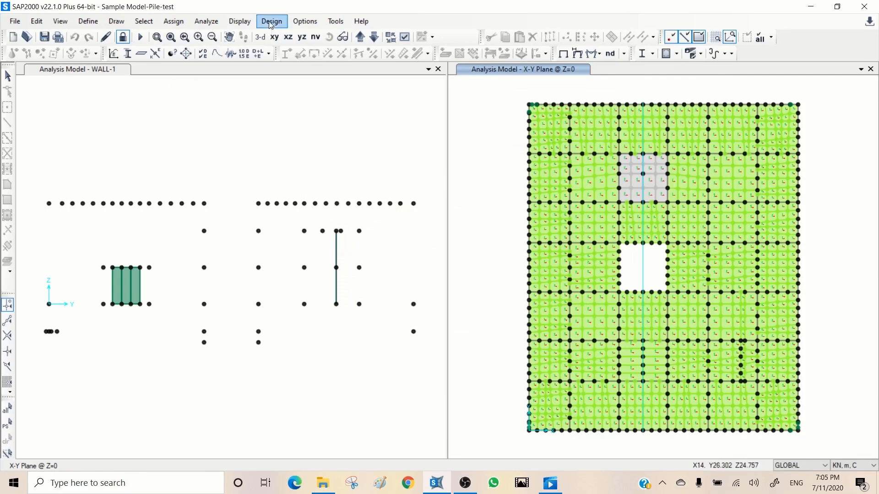
- Switch the output cases to ENVELOPE-S, ENVELOPE-U and ENVELOPE-W, review the section cut forces for both cuts, and close the table
{"action": "left_click", "coordinate": [239, 22]}
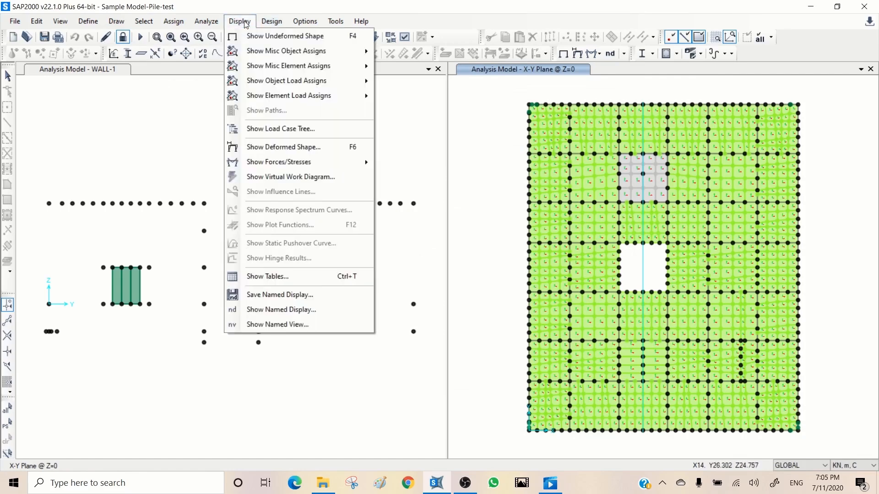
{"action": "left_click", "coordinate": [274, 277]}
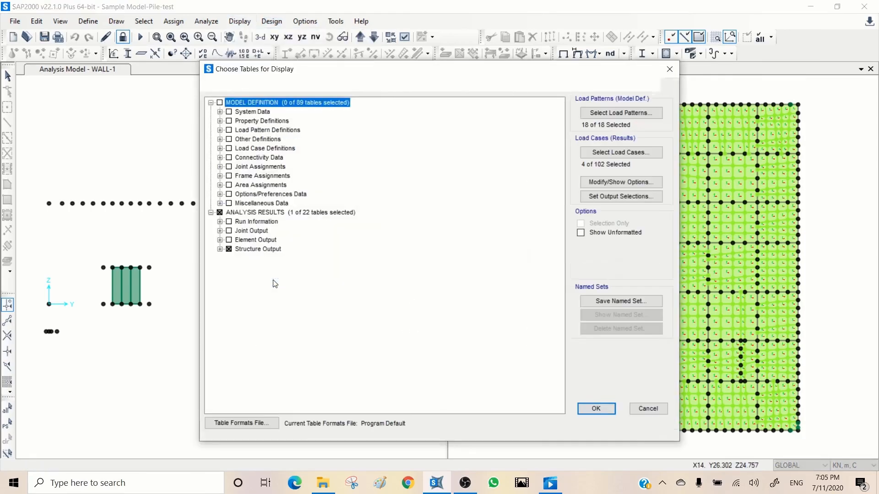
{"action": "left_click", "coordinate": [603, 156]}
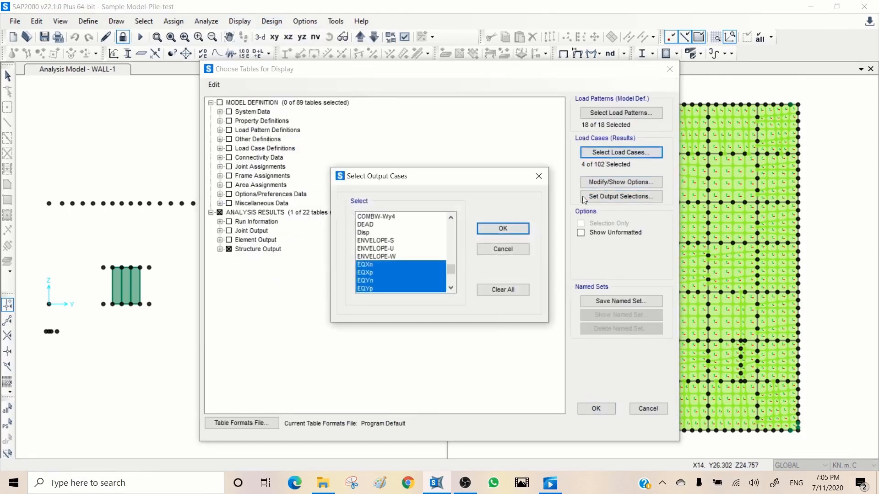
{"action": "left_click_drag", "start_coordinate": [385, 242], "coordinate": [388, 257]}
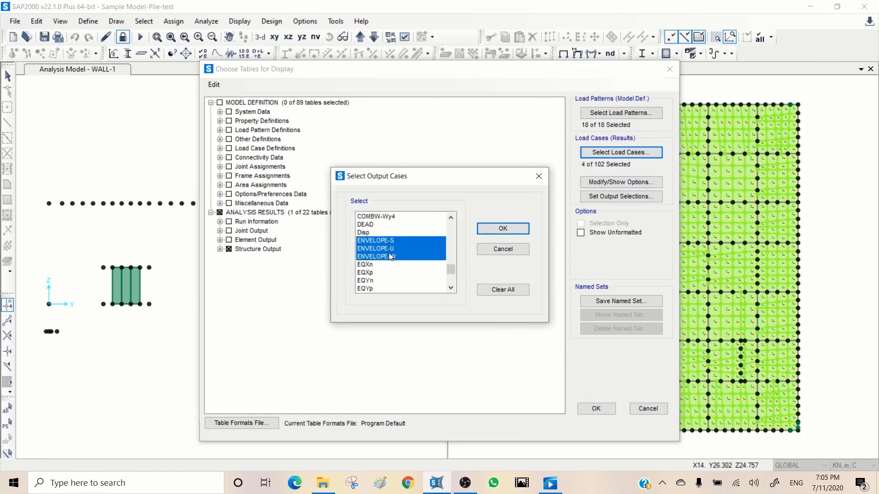
{"action": "left_click", "coordinate": [500, 230]}
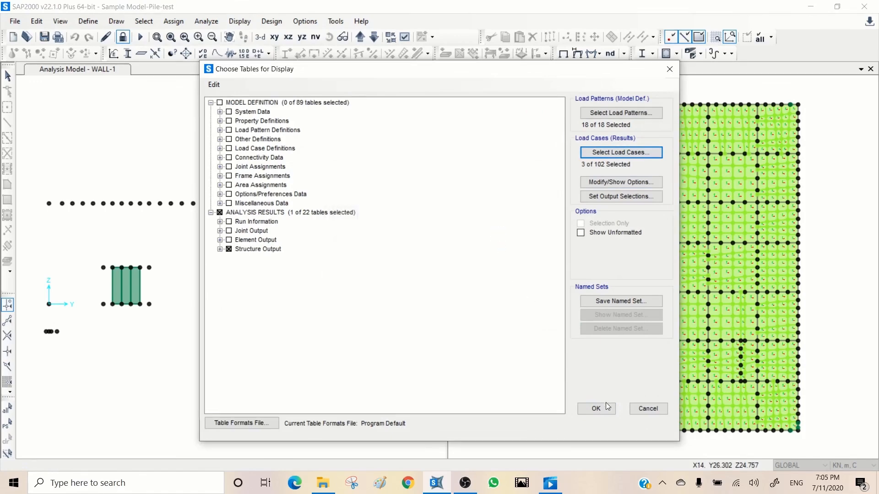
{"action": "left_click", "coordinate": [597, 410]}
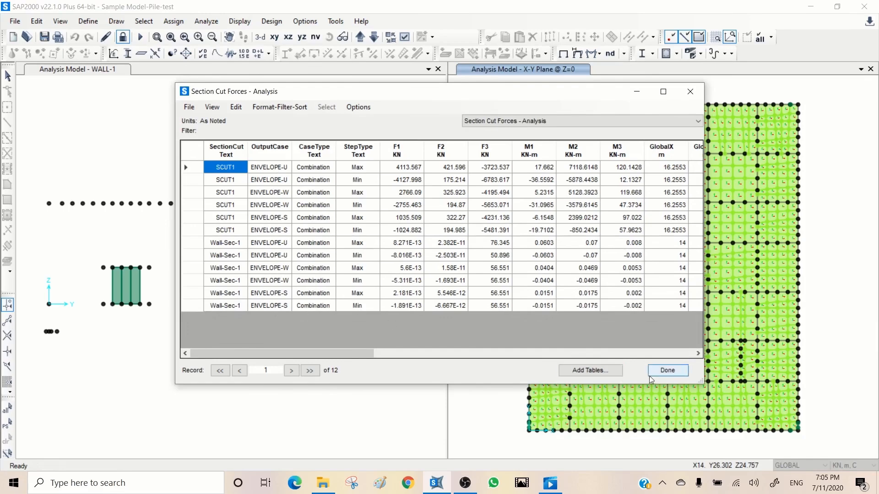
{"action": "left_click", "coordinate": [668, 371]}
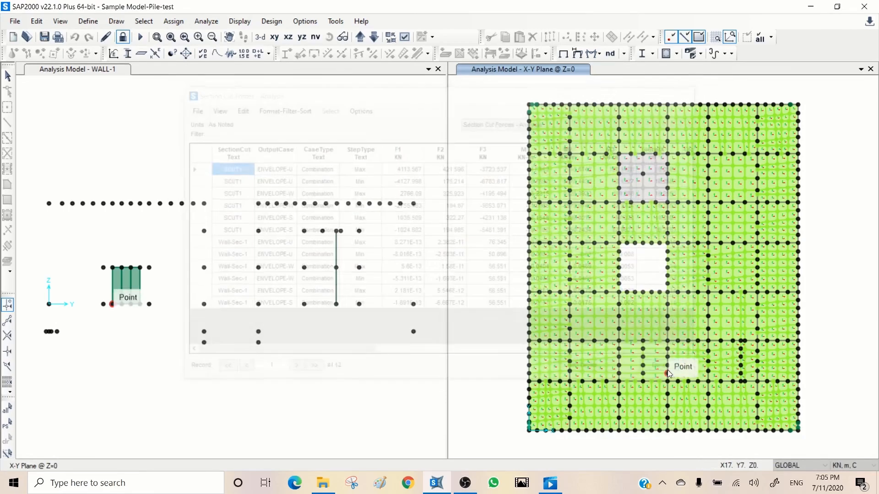